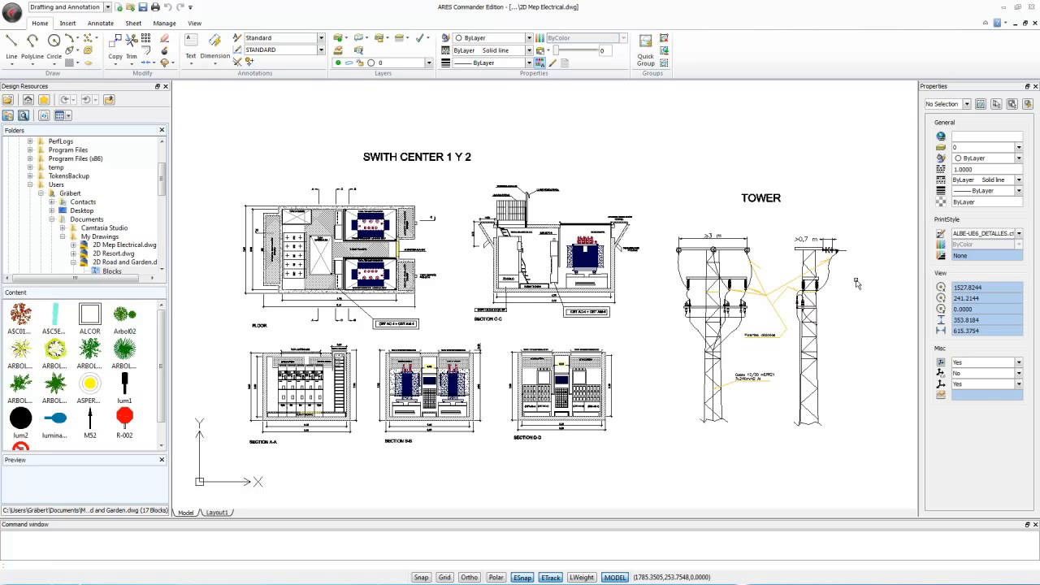
Step: Create a quick group from all the entities of the two tower drawings under the TOWER title
key("Escape")
key("Escape")
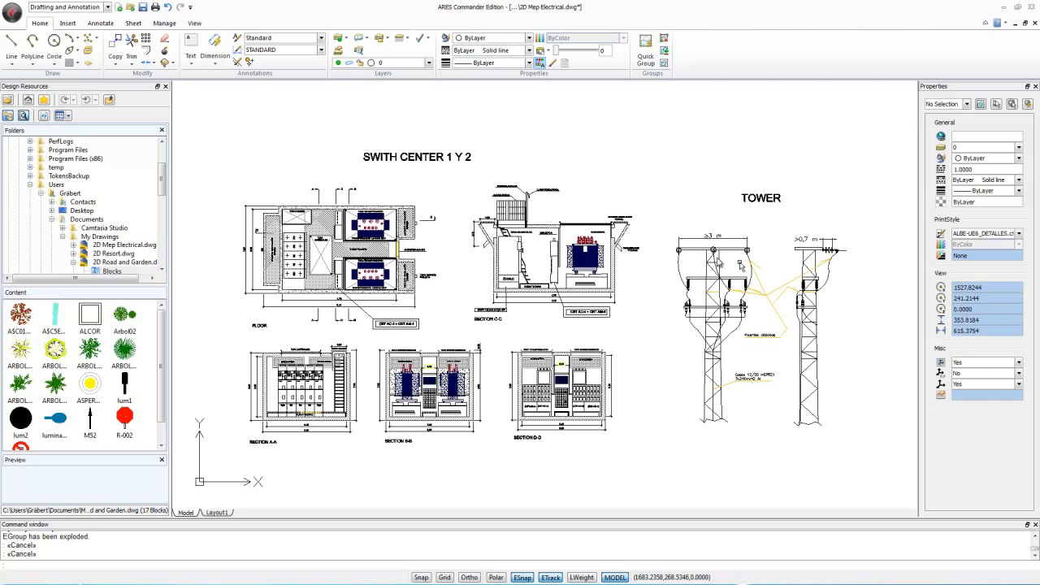
left_click(659, 215)
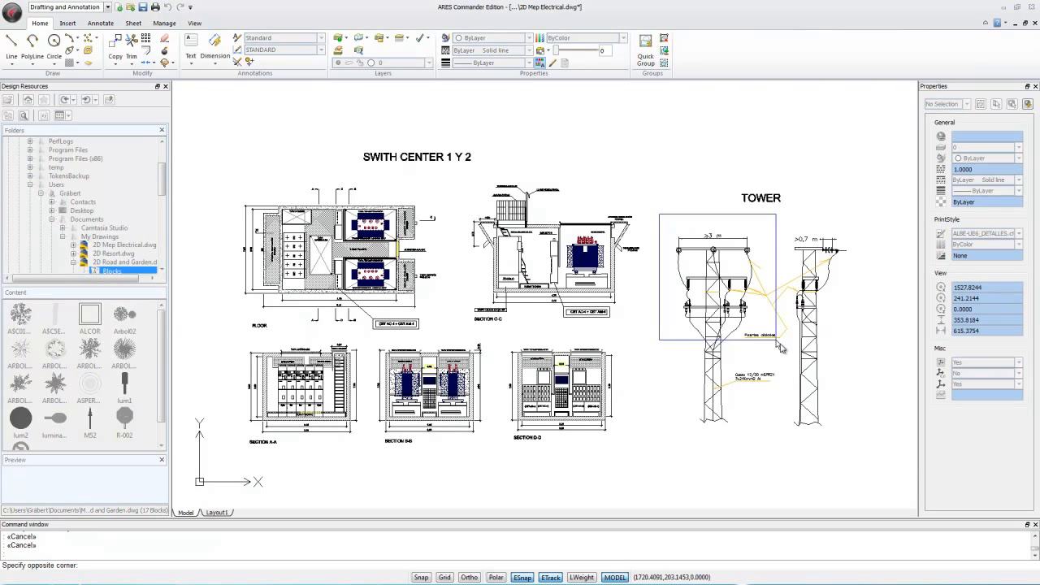
left_click(864, 452)
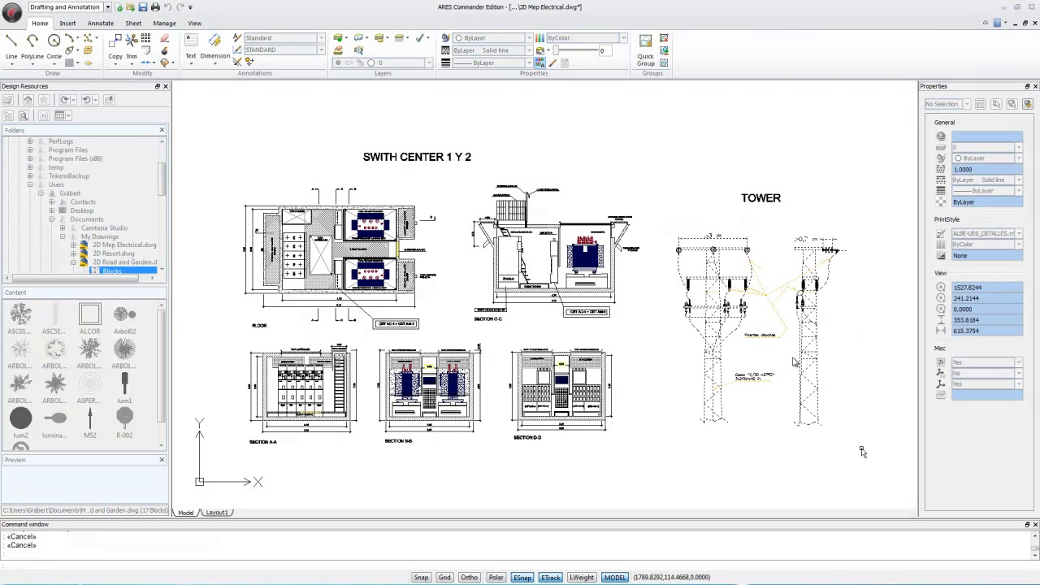
right_click(749, 311)
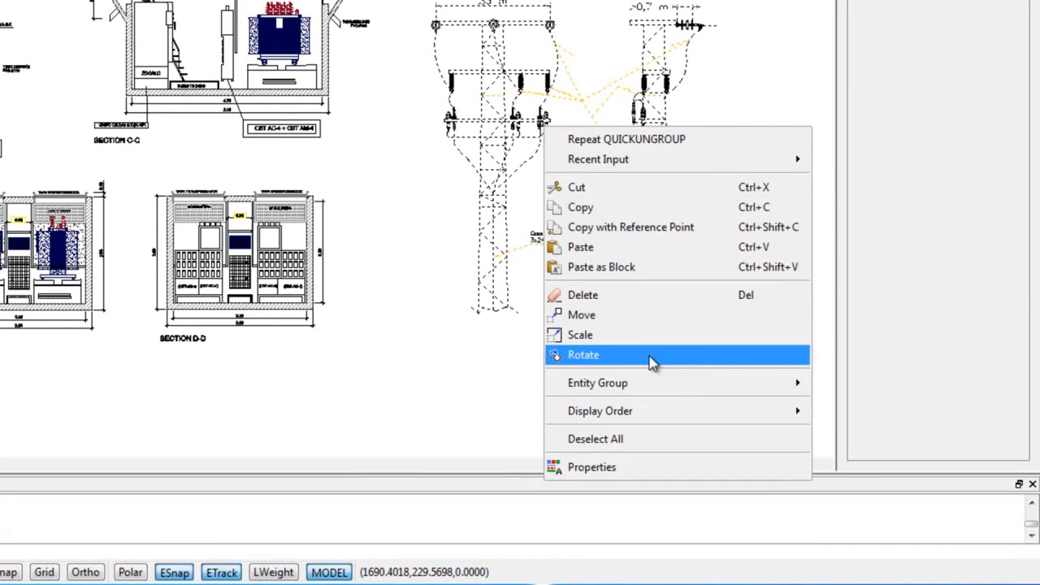
mouse_move(704, 395)
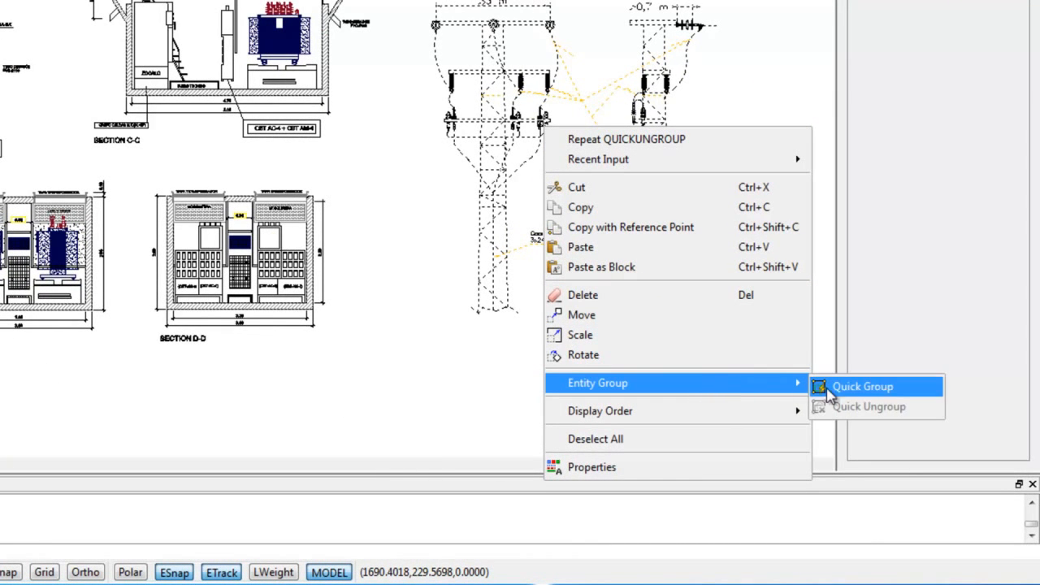
left_click(908, 393)
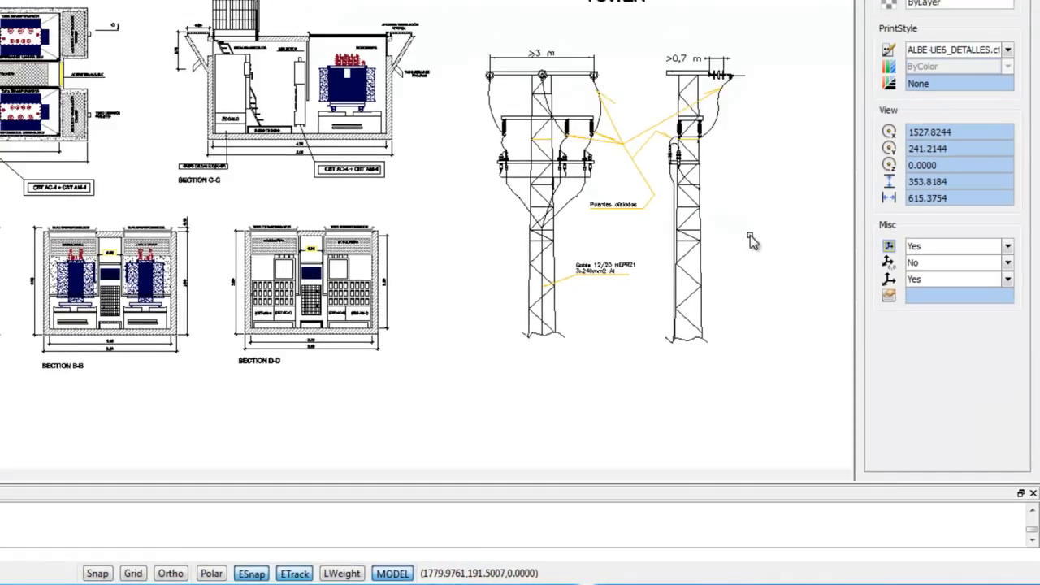
key("Escape")
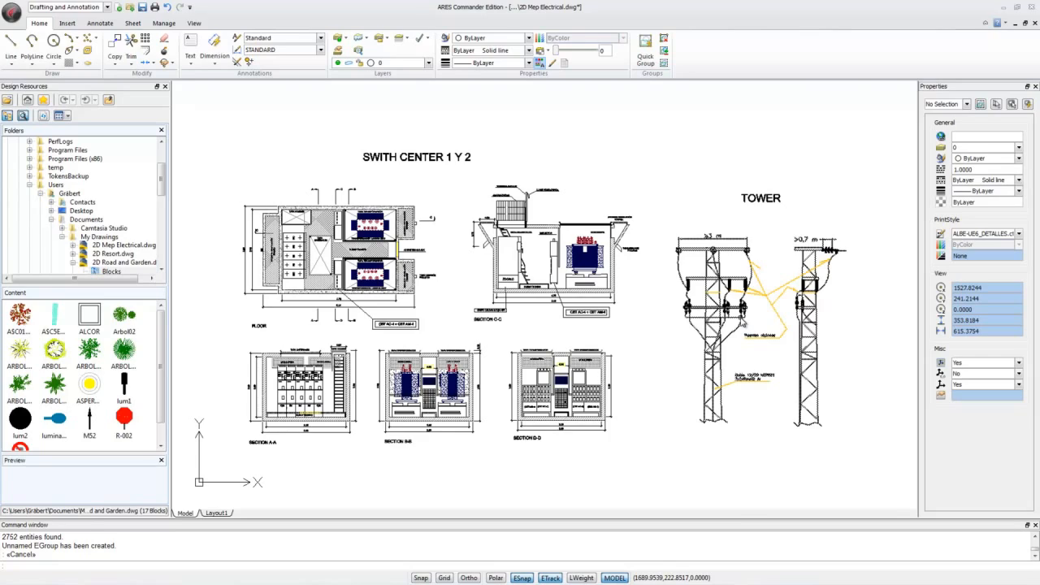
Step: Ungroup the tower drawings and quick-group the same entities again
right_click(742, 323)
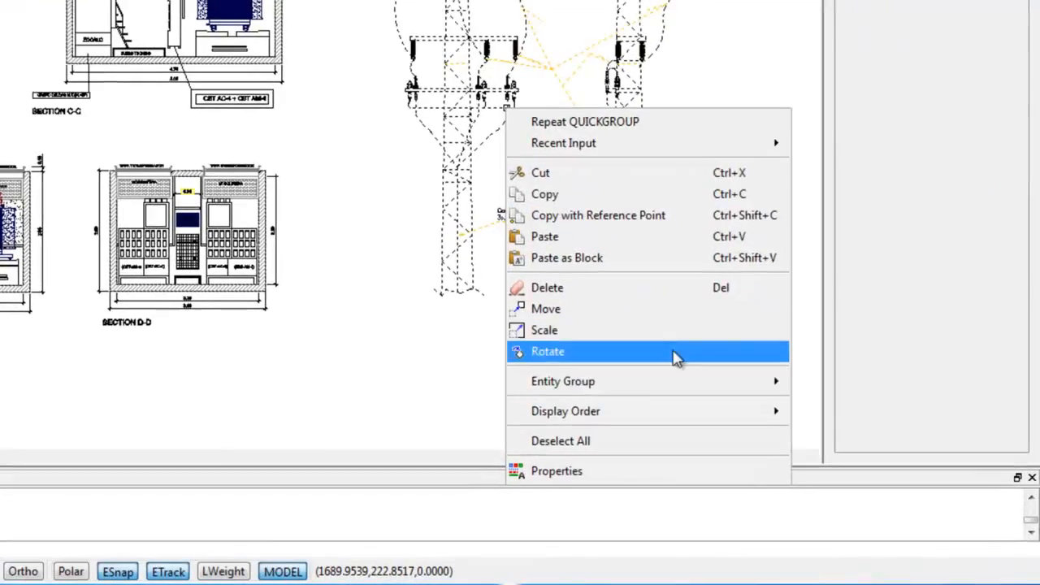
mouse_move(674, 379)
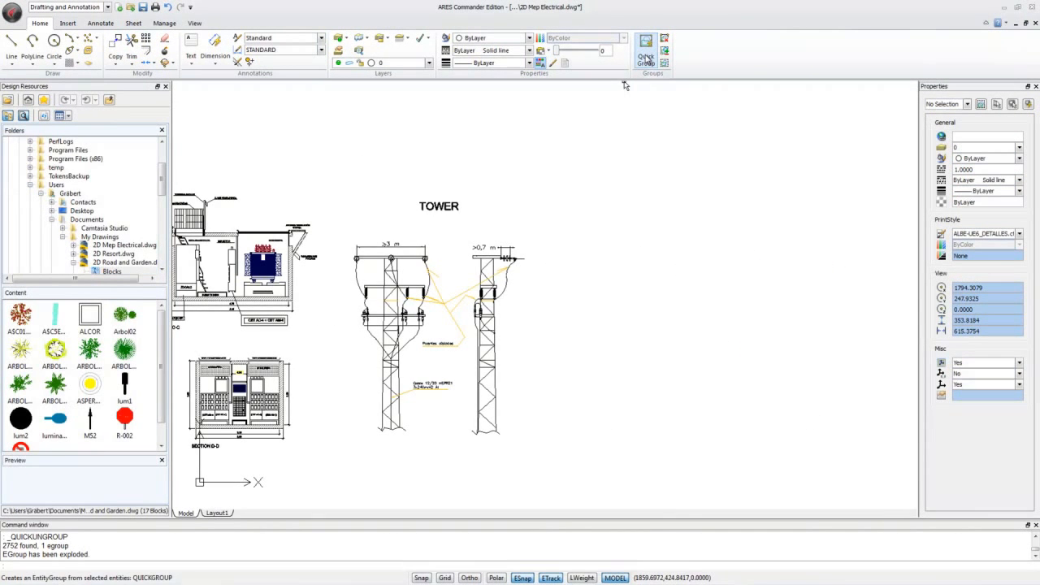
left_click(644, 53)
left_click_drag(351, 227, 545, 457)
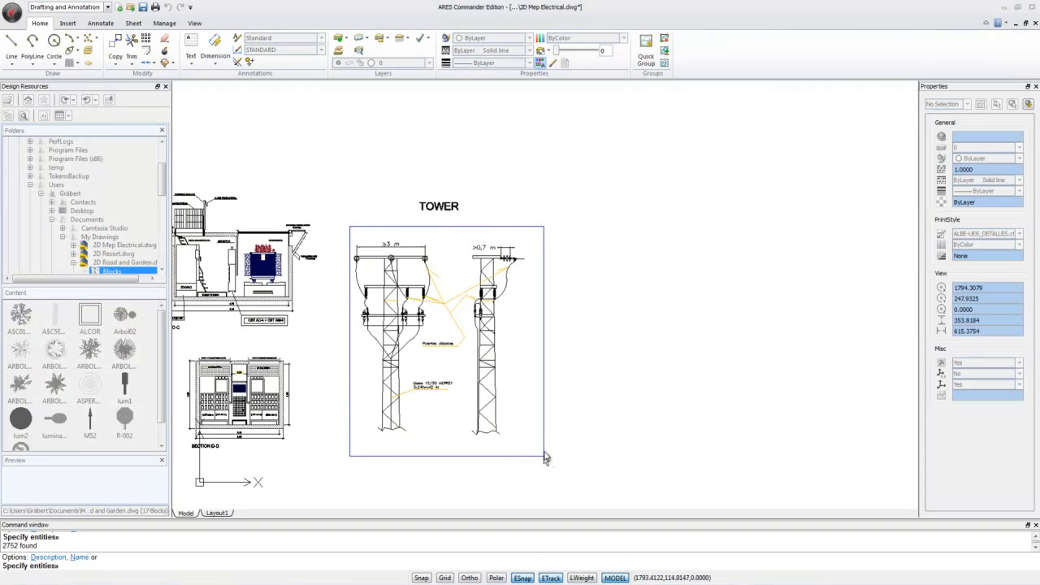
key("Return")
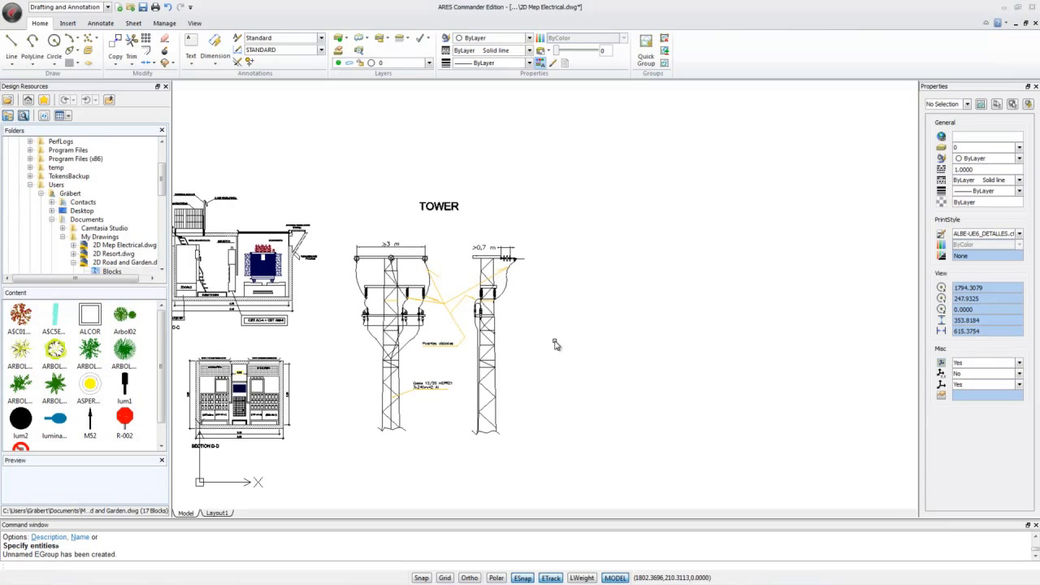
Step: Copy the tower group horizontally to the empty area right of the original, with Ortho on
left_click(115, 47)
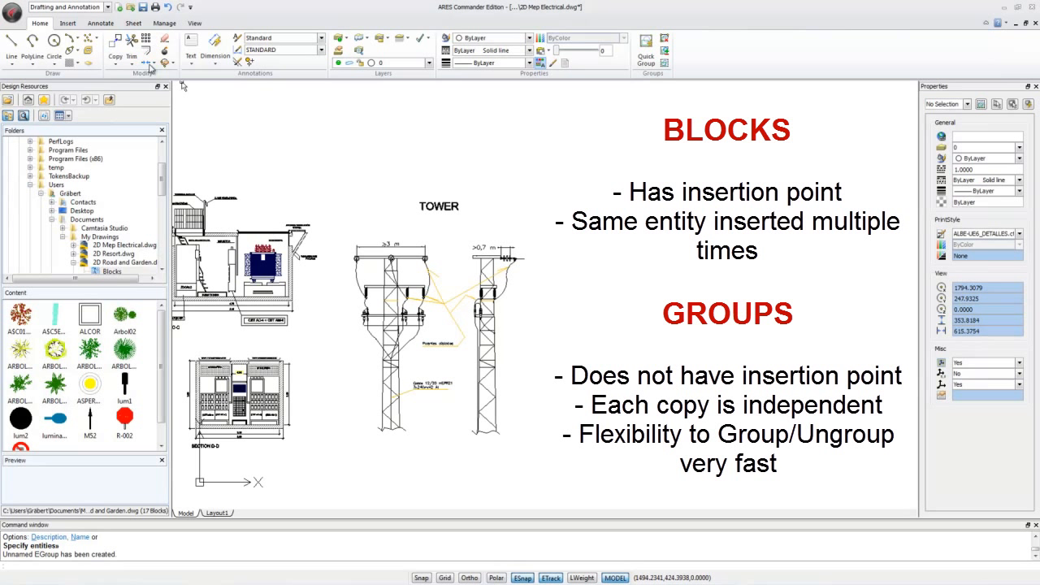
left_click(115, 48)
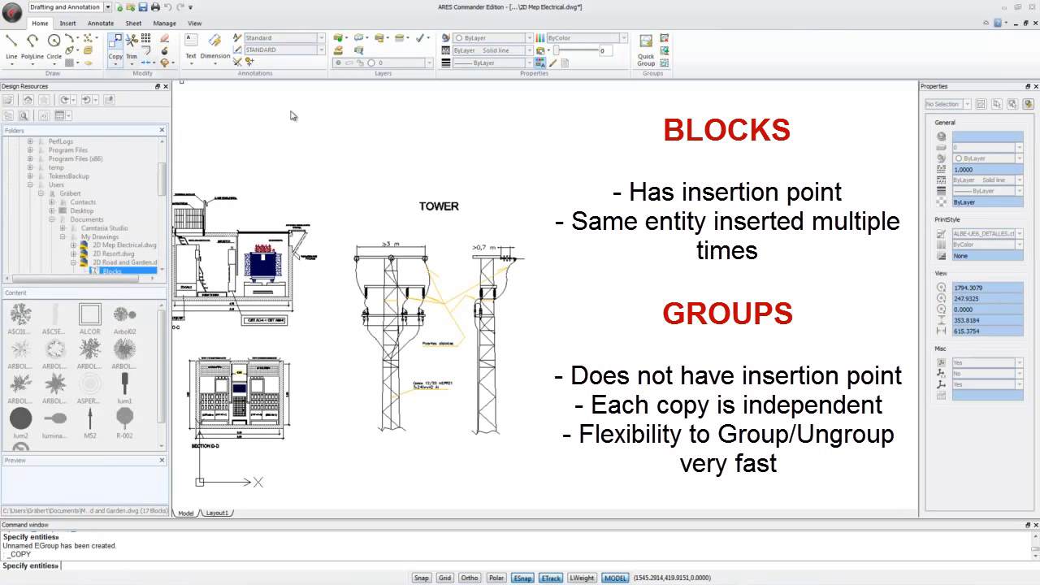
left_click(429, 271)
key("Return")
left_click(524, 332)
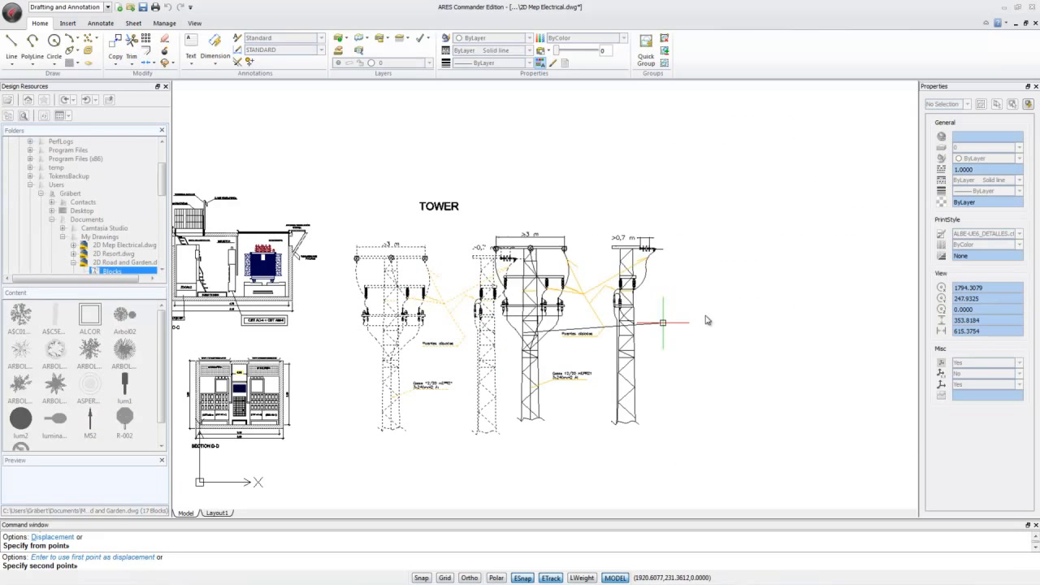
key("F8")
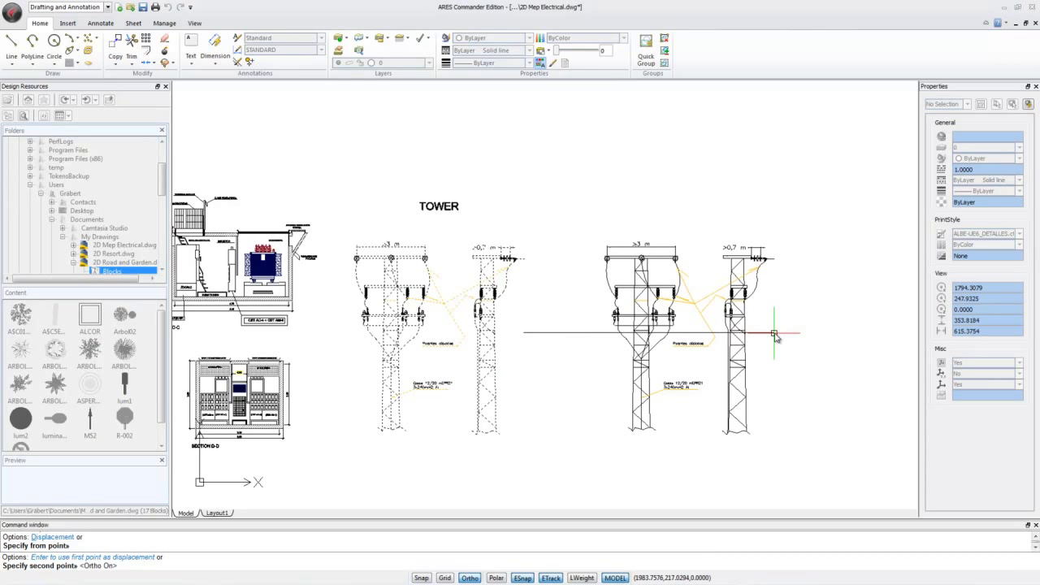
left_click(776, 333)
key("Escape")
Step: Mirror the copied tower group about a vertical line to its right, keeping the source entities
middle_click_drag(662, 257, 501, 254)
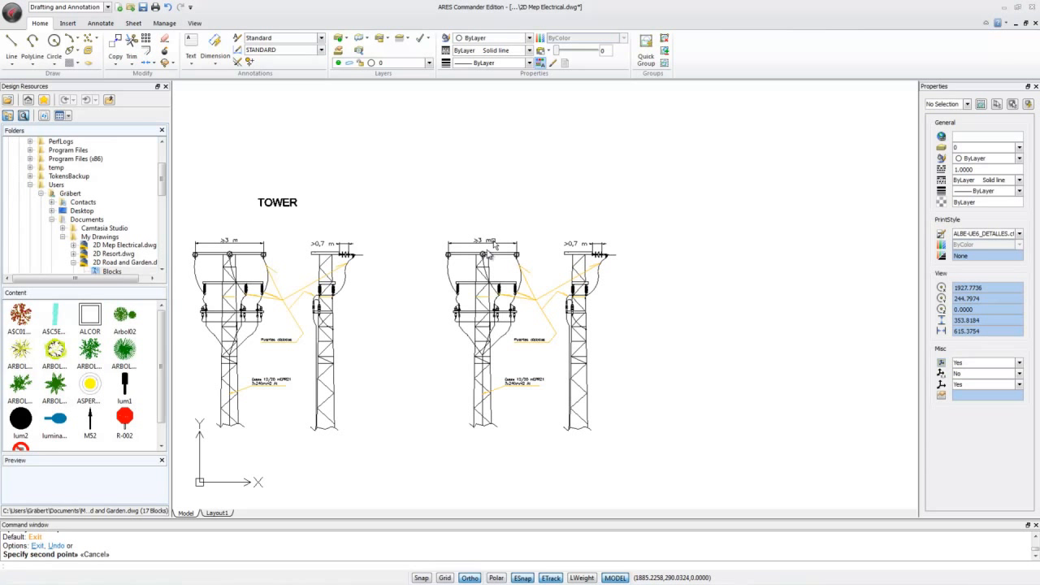
left_click(115, 63)
left_click(139, 121)
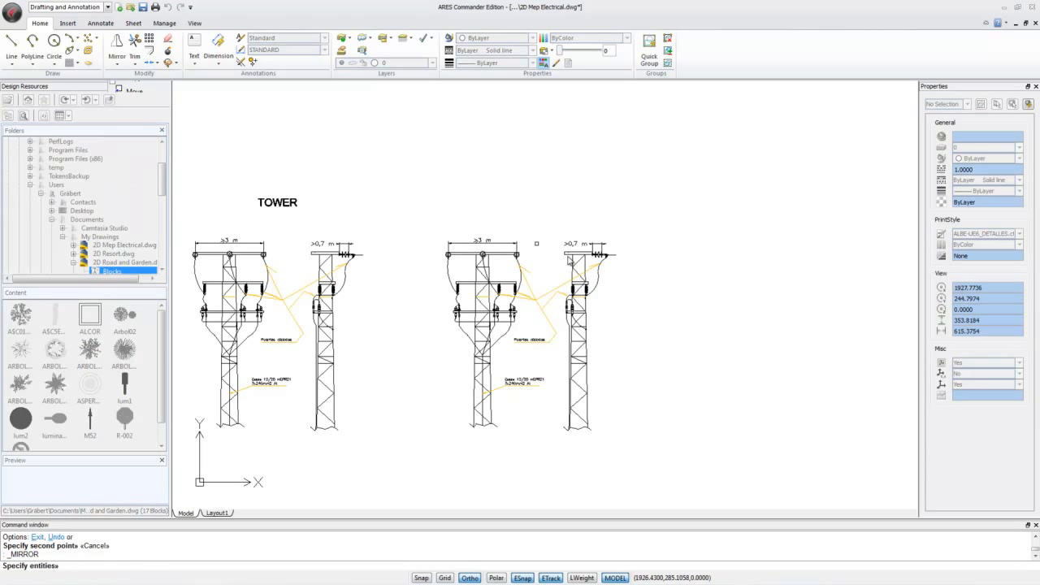
left_click(586, 260)
key("Return")
left_click(662, 267)
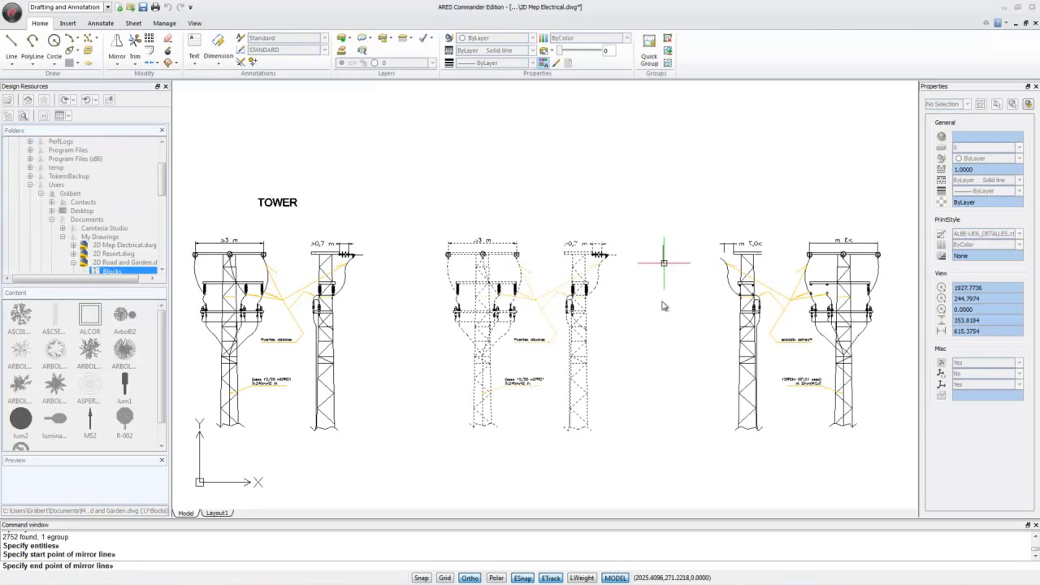
left_click(658, 341)
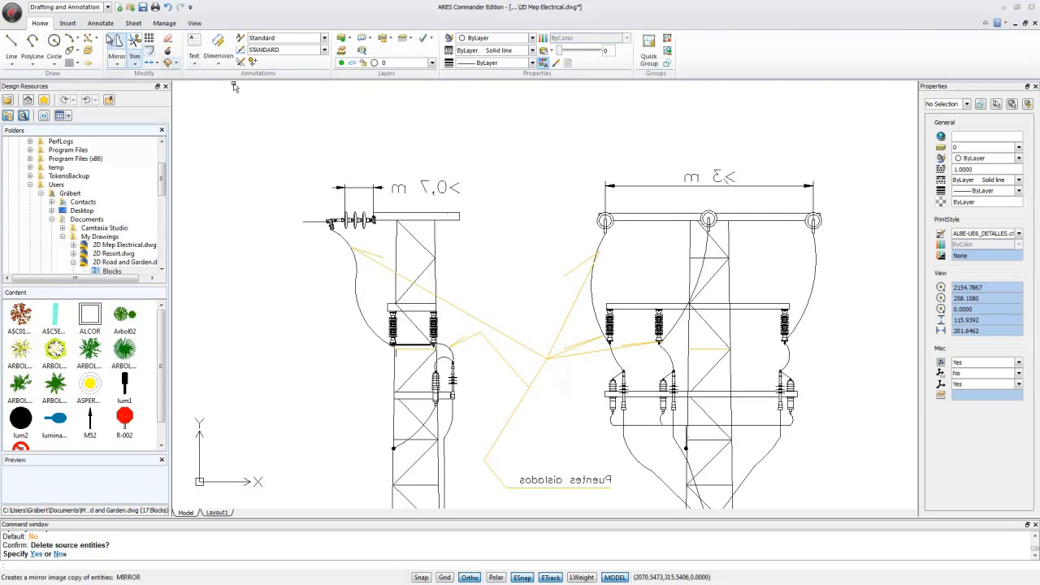
Step: Mirror the reversed ">0,7 m" text about a vertical line through its middle, deleting the source text
left_click(116, 45)
left_click(424, 197)
key("Return")
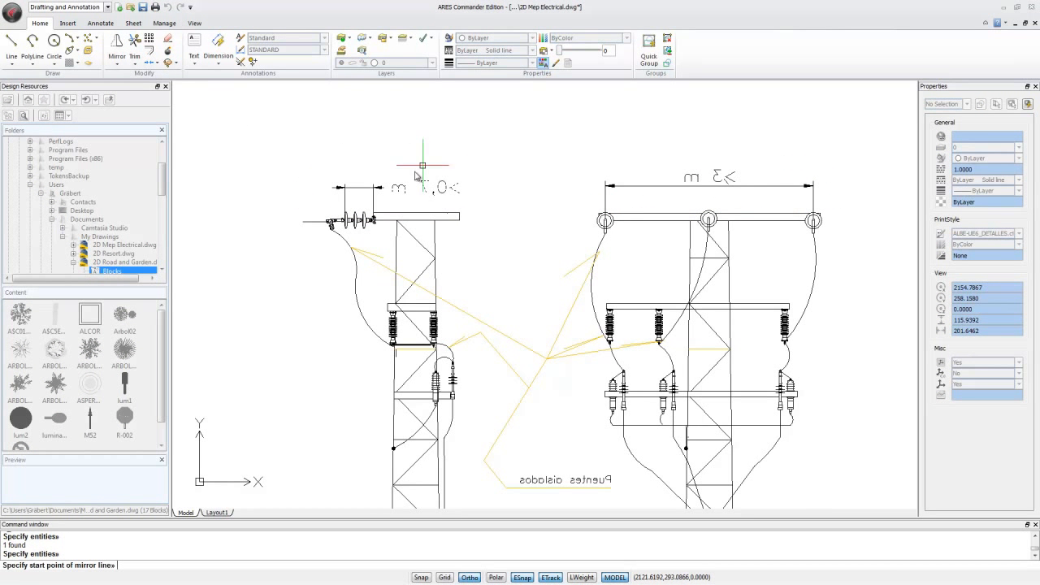
scroll(410, 175, "up", 5)
scroll(409, 175, "up", 1)
left_click(461, 260)
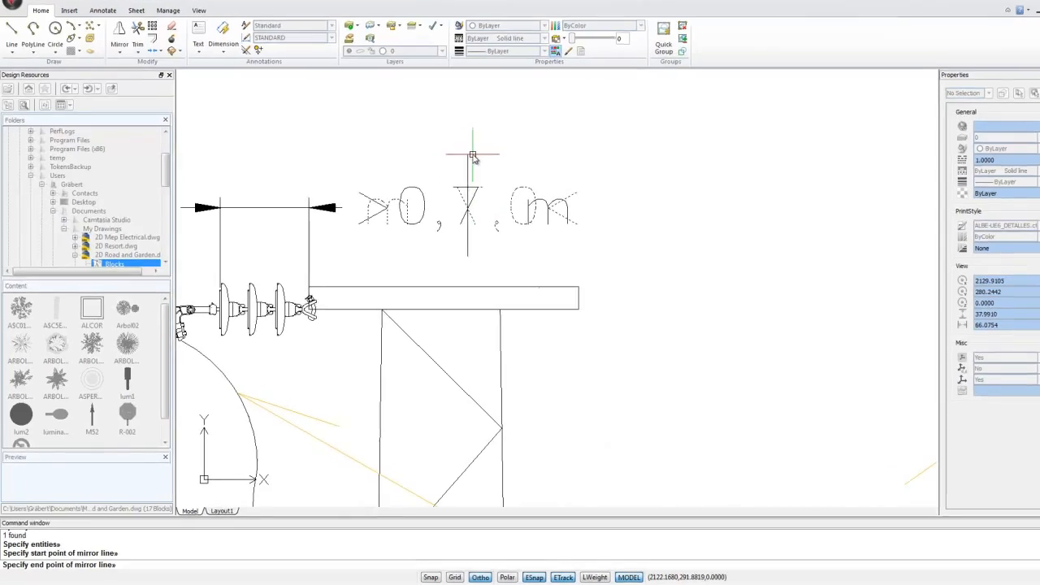
left_click(460, 166)
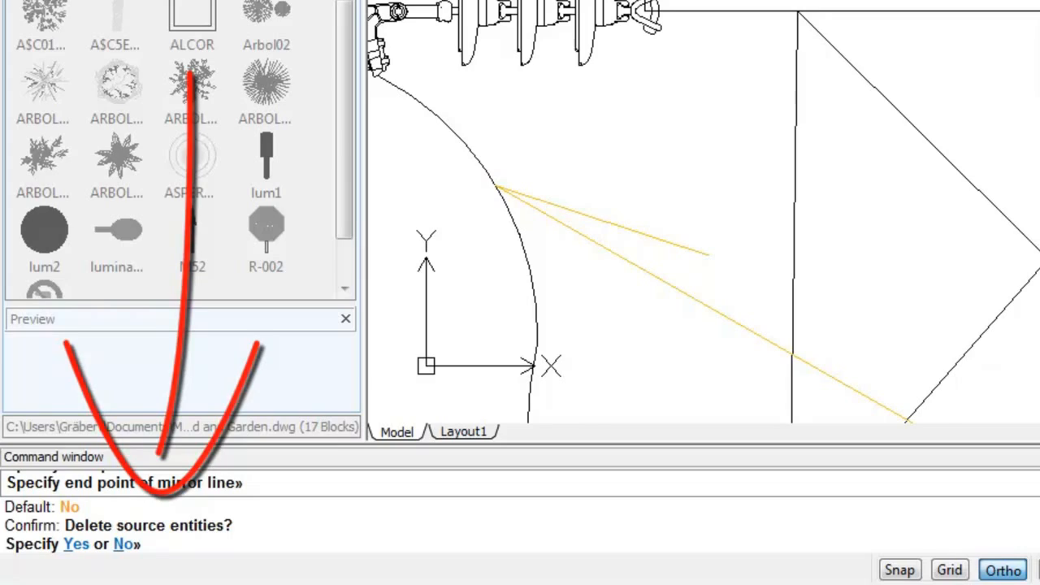
type("y")
key("Return")
Step: Mirror the reversed ">3 m" text about a vertical line through its middle, deleting the source text
middle_click_drag(801, 317, 662, 354)
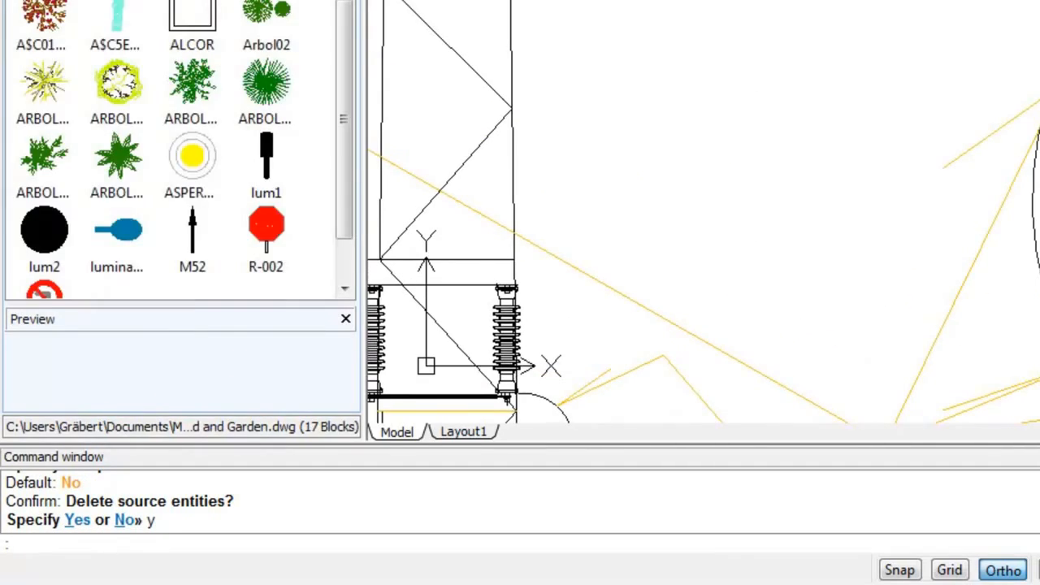
left_click(743, 209)
left_click(708, 225)
key("Return")
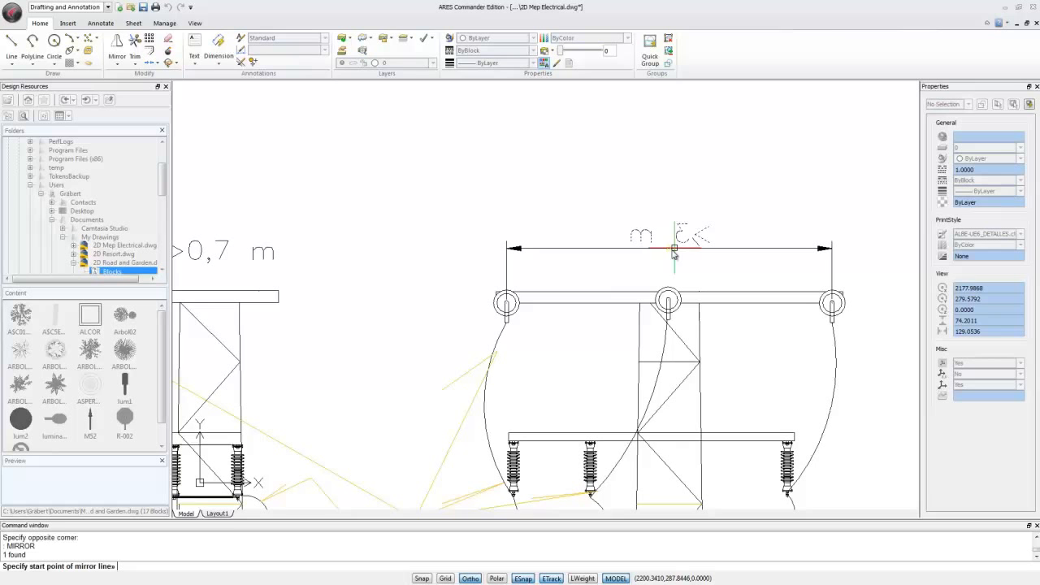
left_click(674, 248)
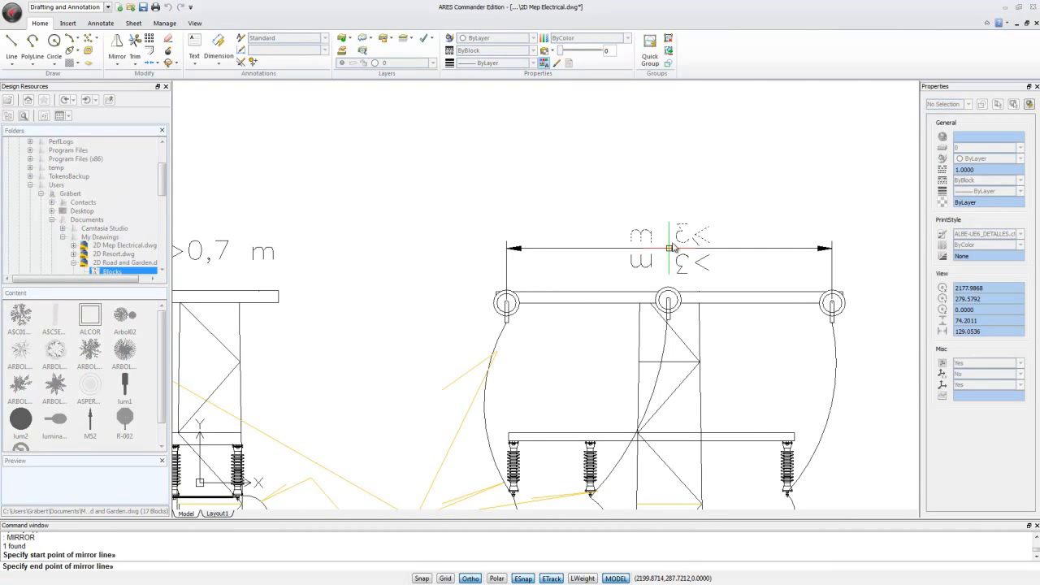
left_click(674, 206)
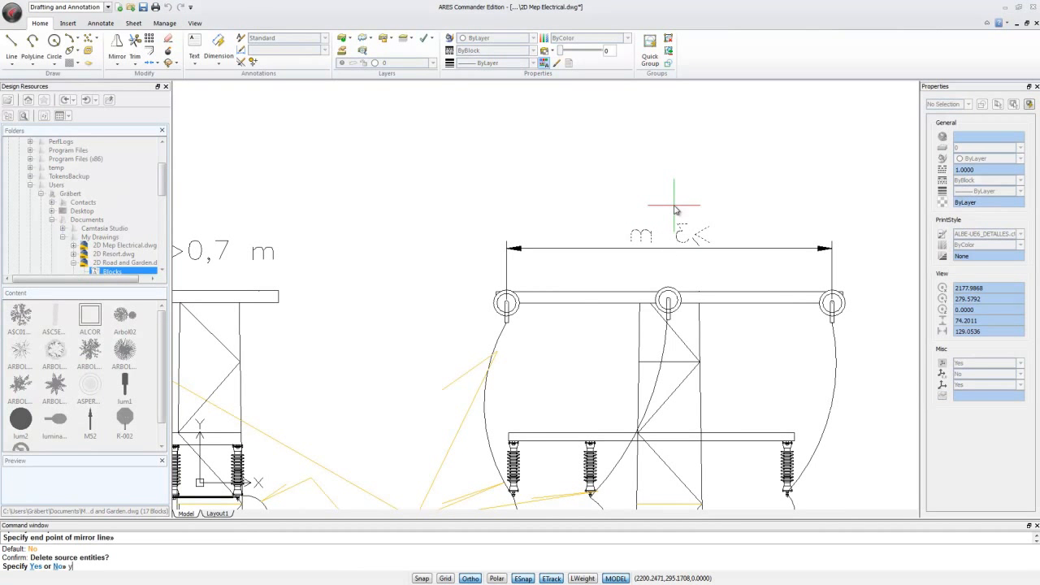
key("Return")
Step: Copy the right-hand insulator under the narrow tower's crossarm to the free space between the mirrored towers, with Ortho off
scroll(715, 163, "down", 2)
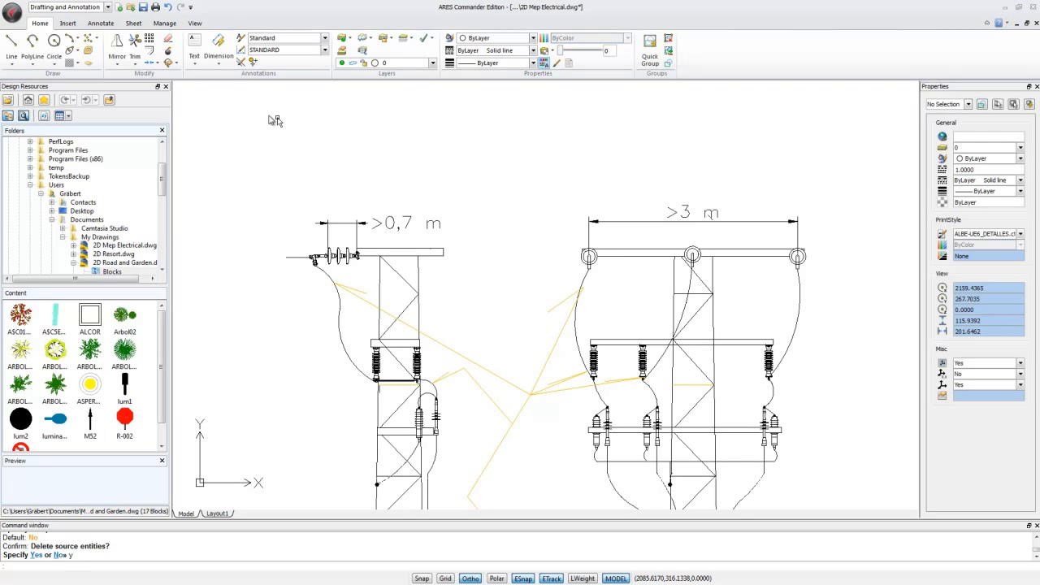
left_click(118, 65)
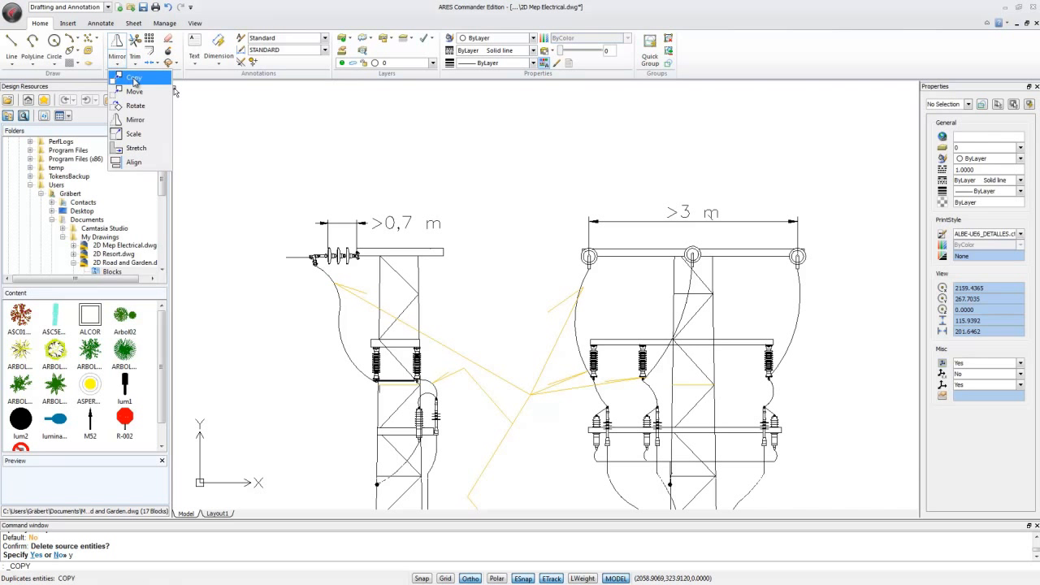
left_click(130, 85)
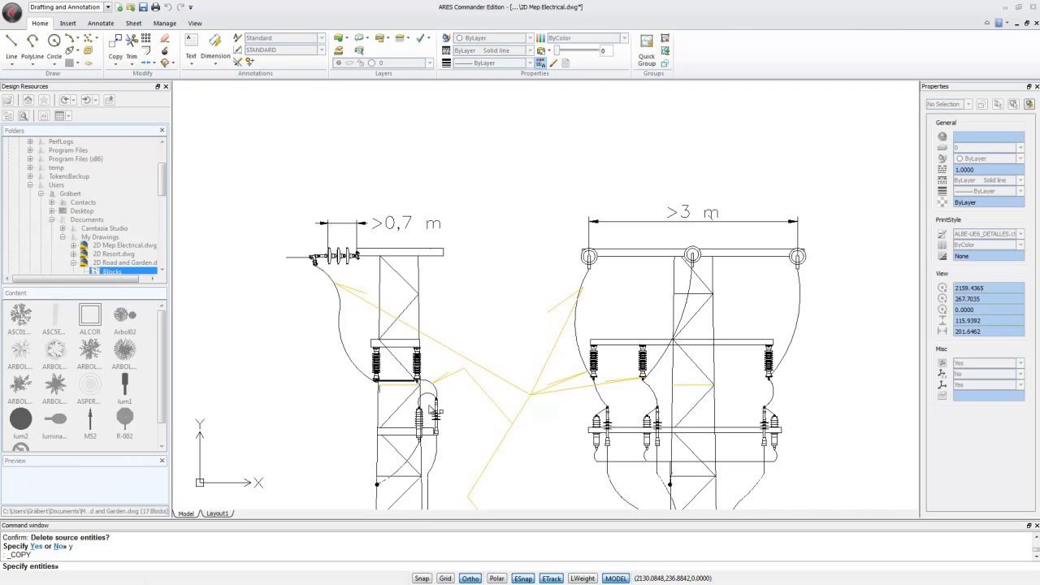
scroll(411, 388, "up", 4)
scroll(424, 306, "up", 1)
left_click(404, 273)
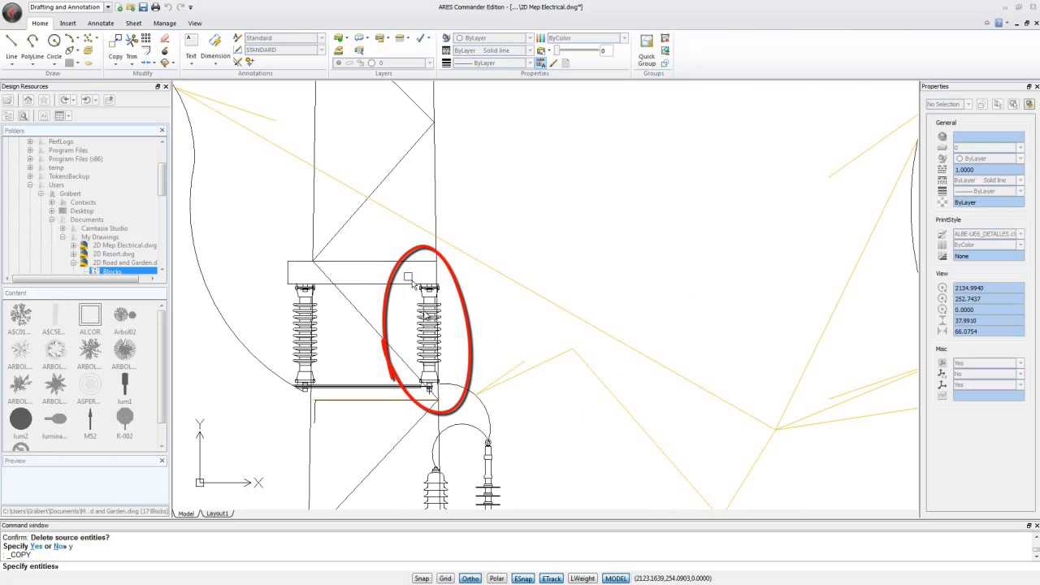
left_click(452, 397)
scroll(407, 357, "down", 3)
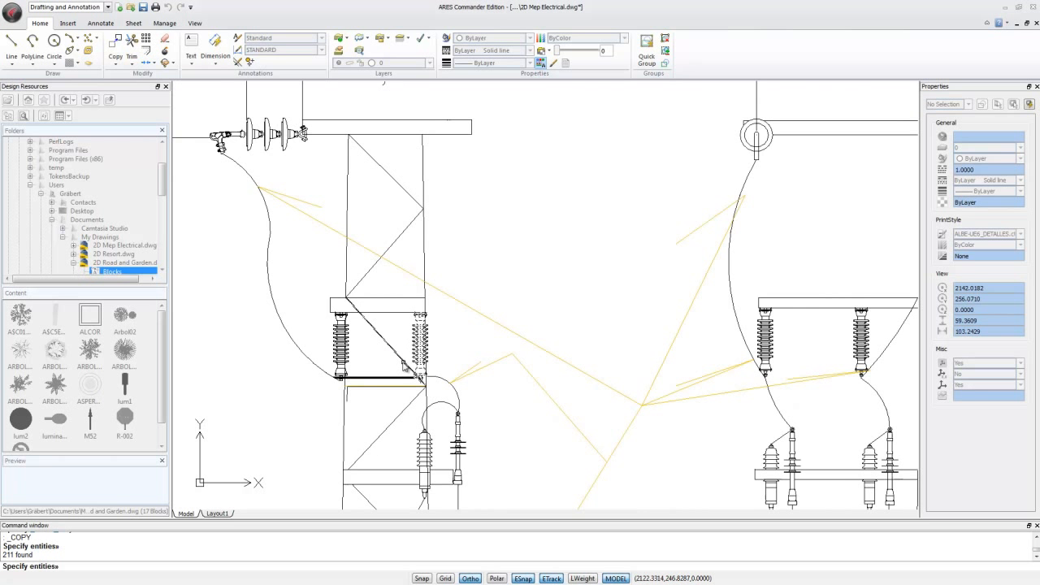
key("Return")
left_click(435, 351)
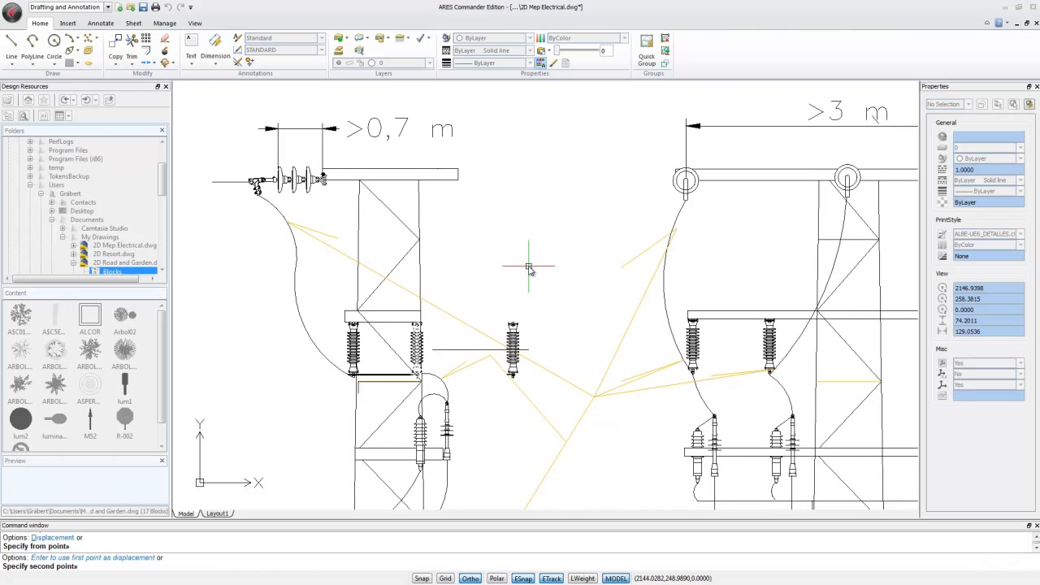
key("F8")
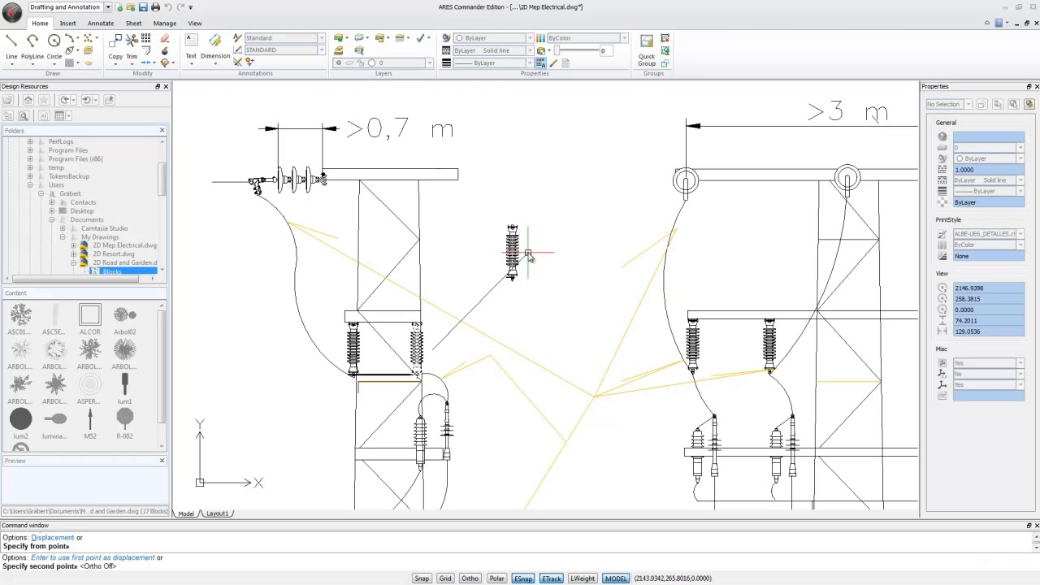
left_click(531, 254)
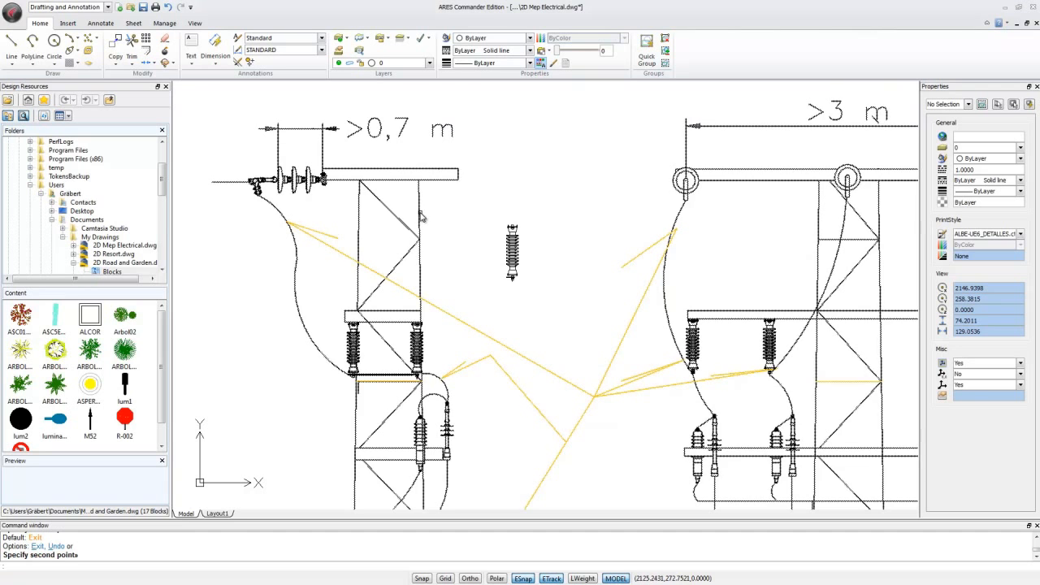
scroll(419, 218, "down", 2)
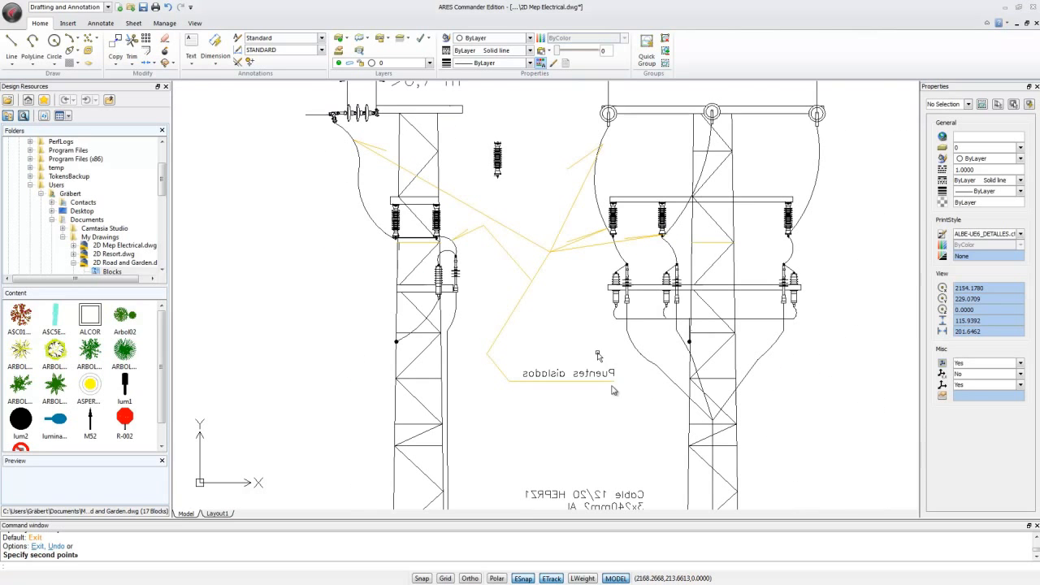
Step: Mirror the reversed "Puentes aislados" text about a vertical line through its middle with Ortho on, keeping the source text
mouse_move(626, 427)
middle_mouse_down()
mouse_move(627, 353)
mouse_move(587, 306)
middle_mouse_up()
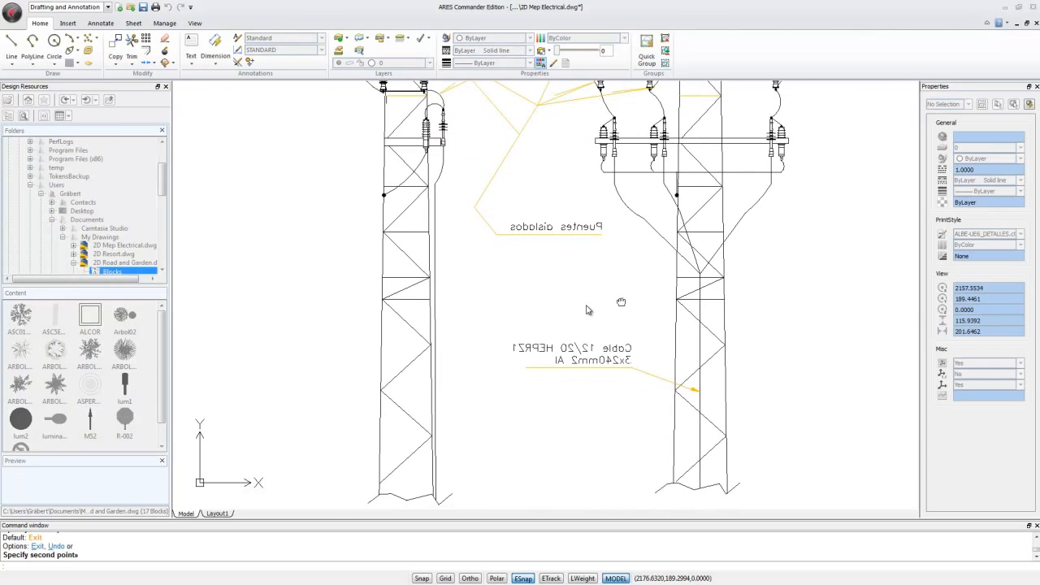
scroll(642, 287, "up", 3)
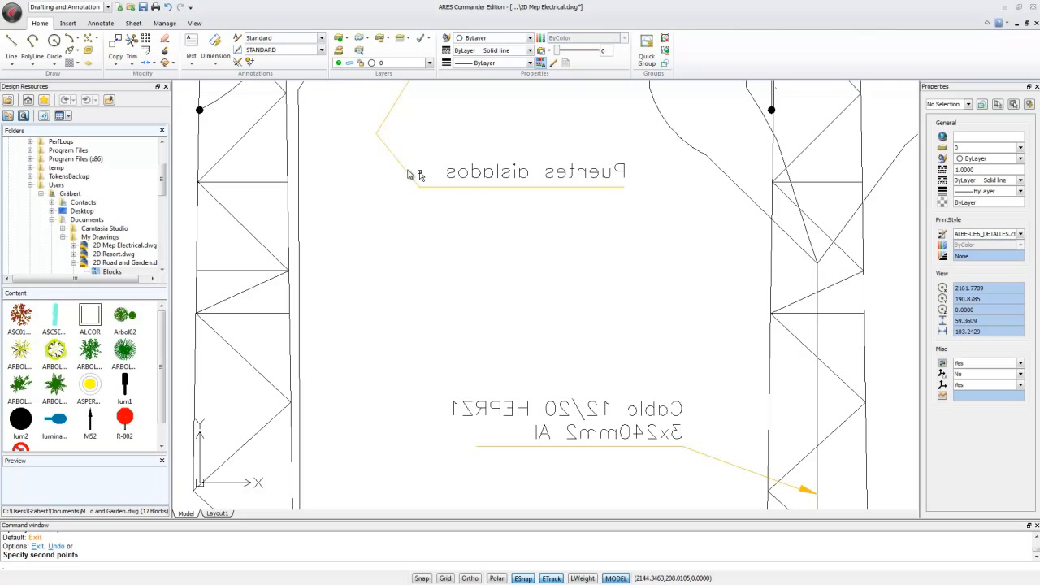
key("F8")
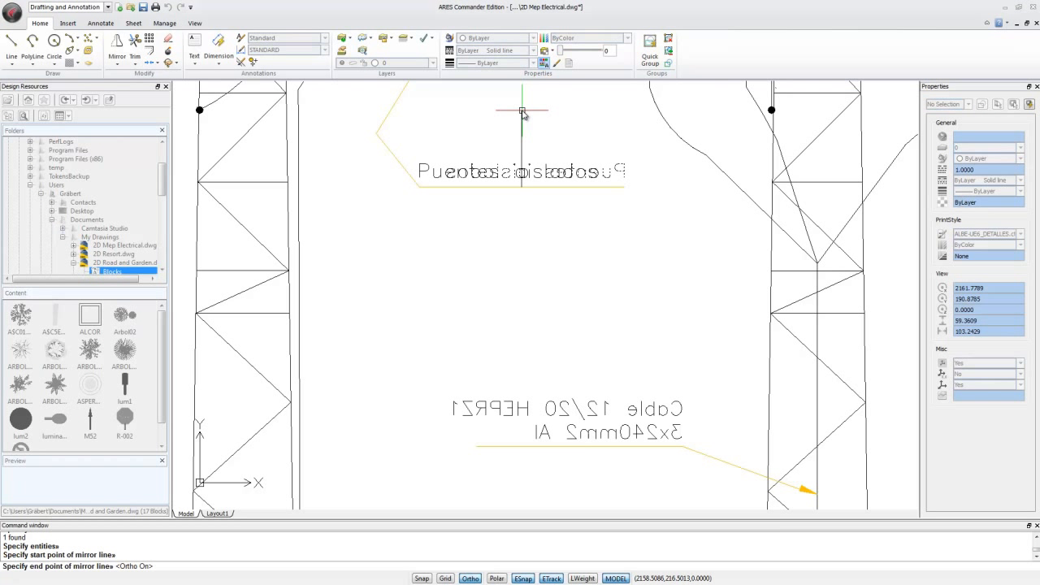
left_click(523, 114)
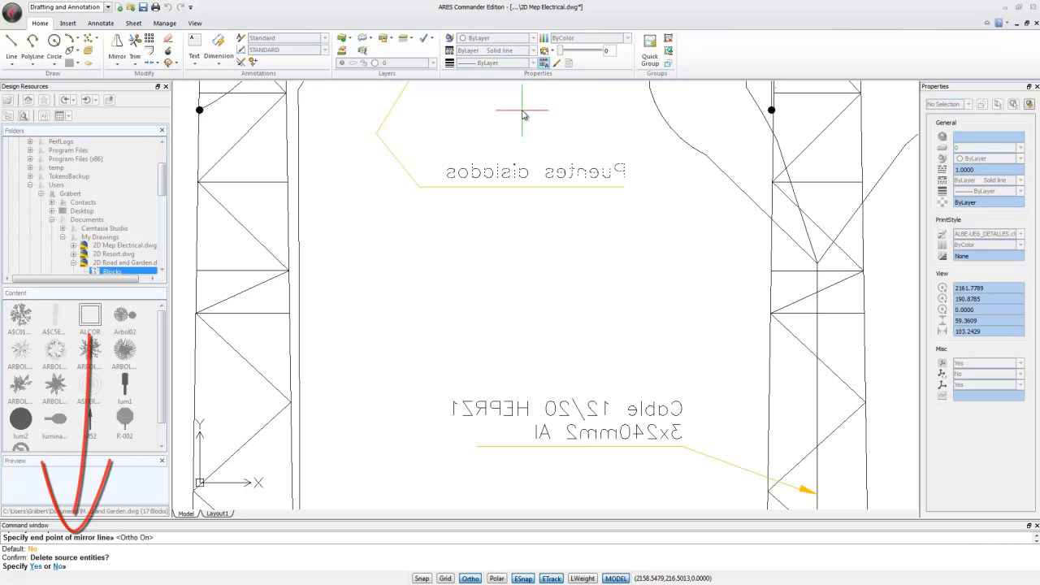
type("n")
key("Return")
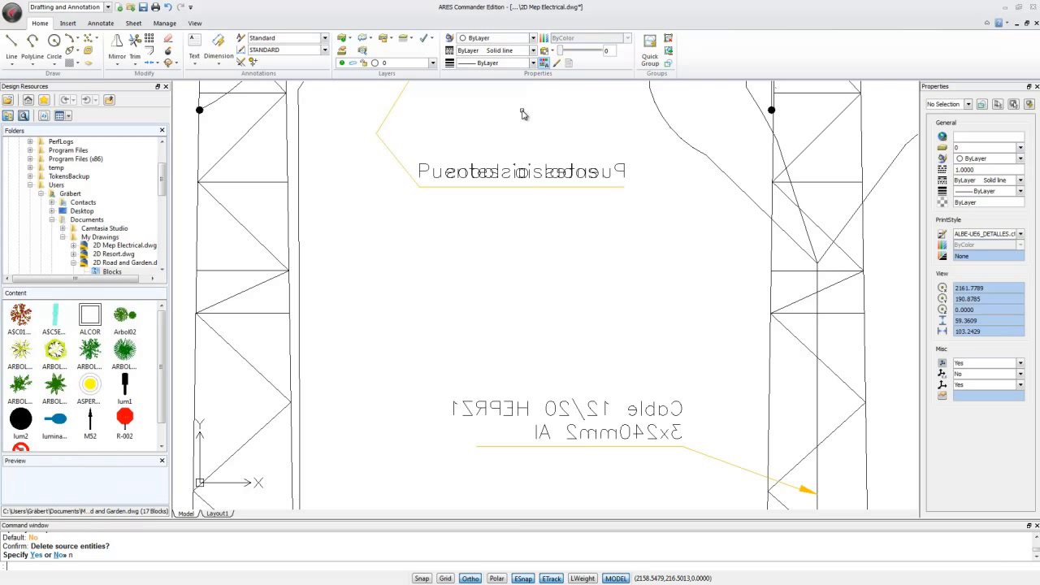
Step: Mirror the reversed "Cable 12/20 HEPRZ1" and "3x240mm2 Al" texts about a vertical line through their middle, deleting the source texts
left_click(655, 386)
left_click(607, 442)
key("Return")
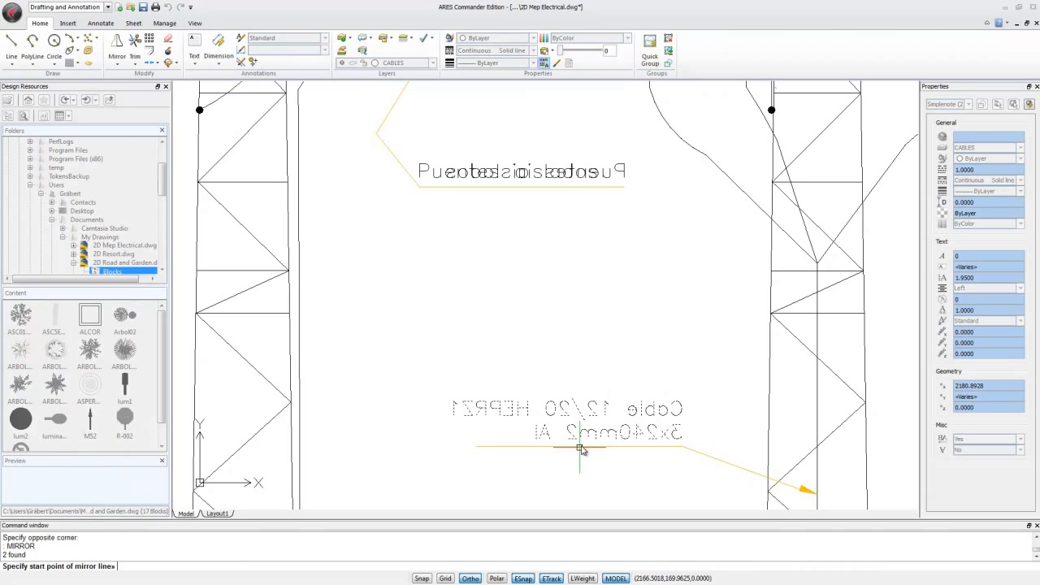
left_click(580, 443)
left_click(581, 373)
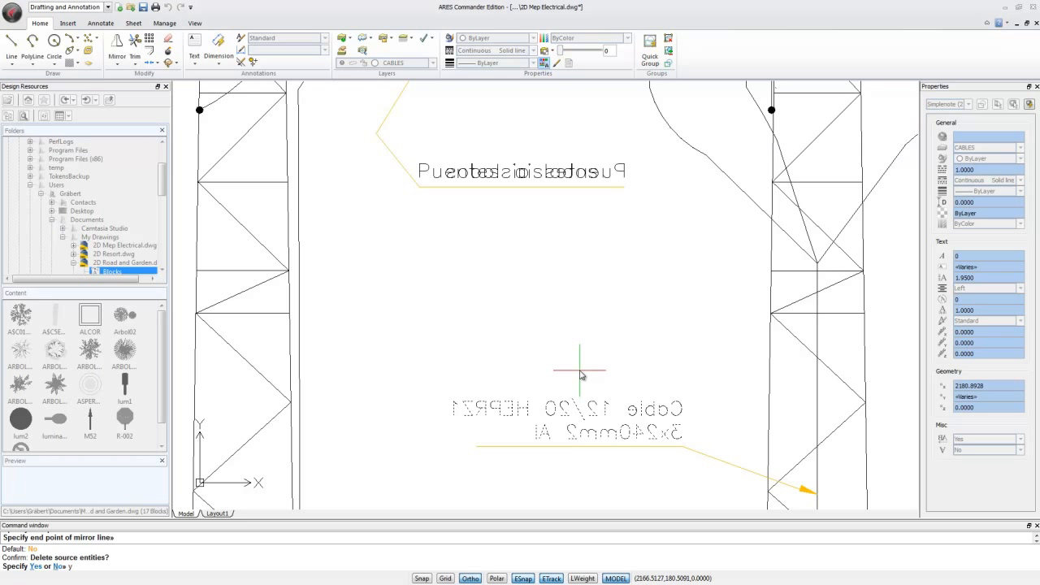
key("Return")
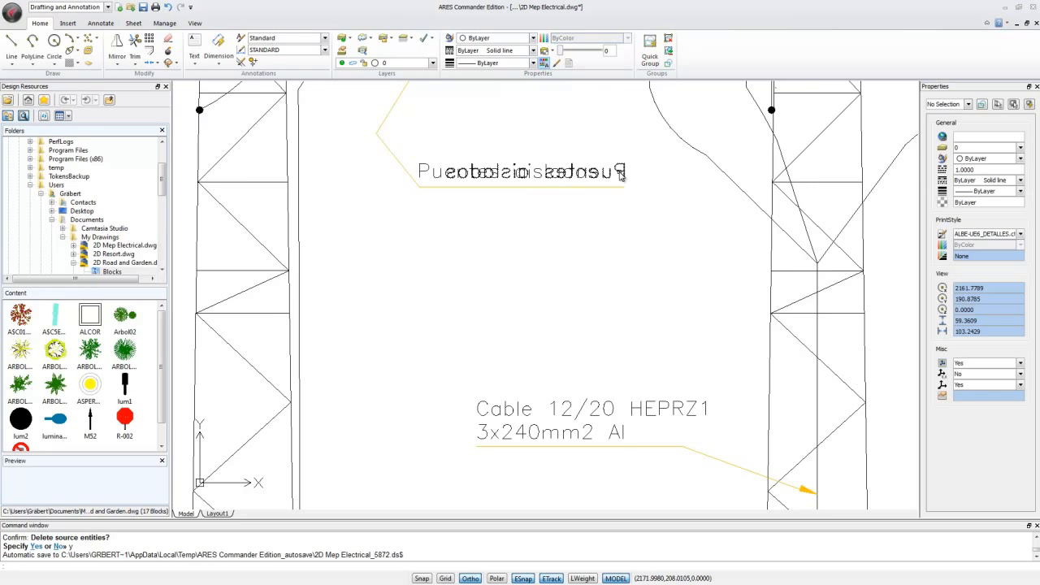
Step: Delete the reversed "Puentes aislados" text that overlaps the readable one
middle_click_drag(499, 152, 494, 158)
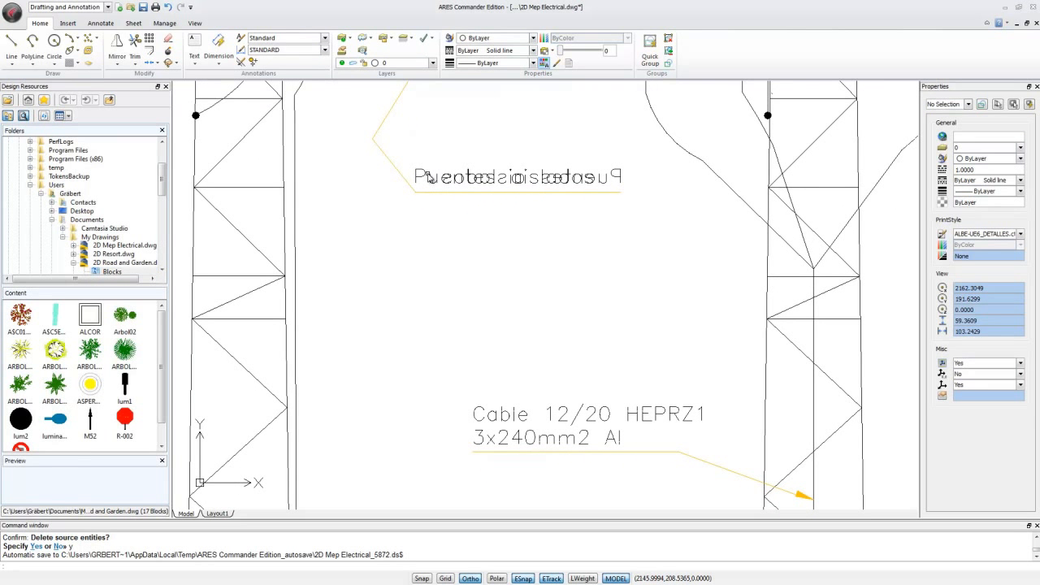
middle_click_drag(481, 155, 510, 414)
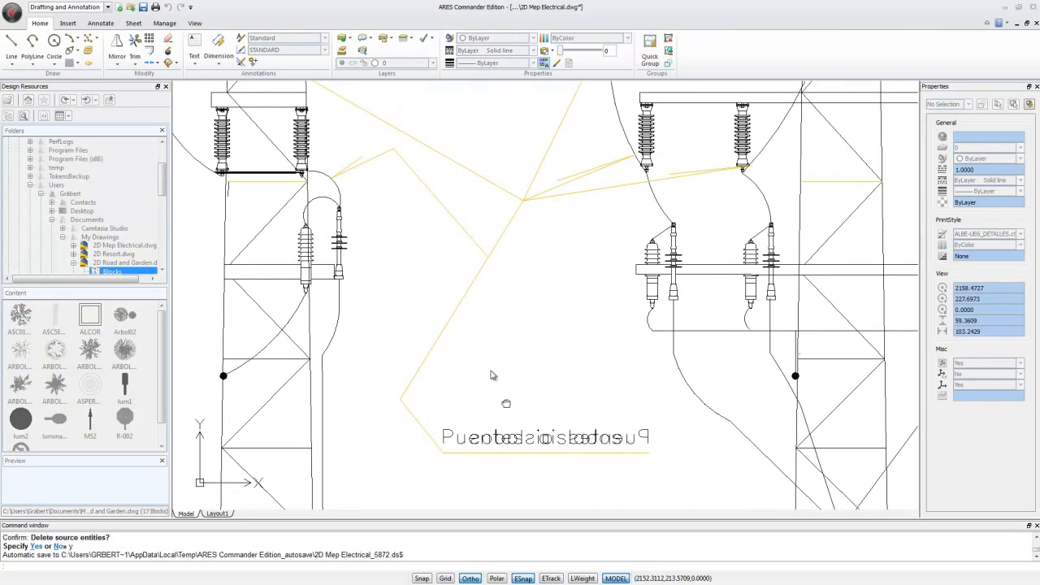
scroll(485, 367, "down", 1)
middle_click_drag(426, 135, 420, 169)
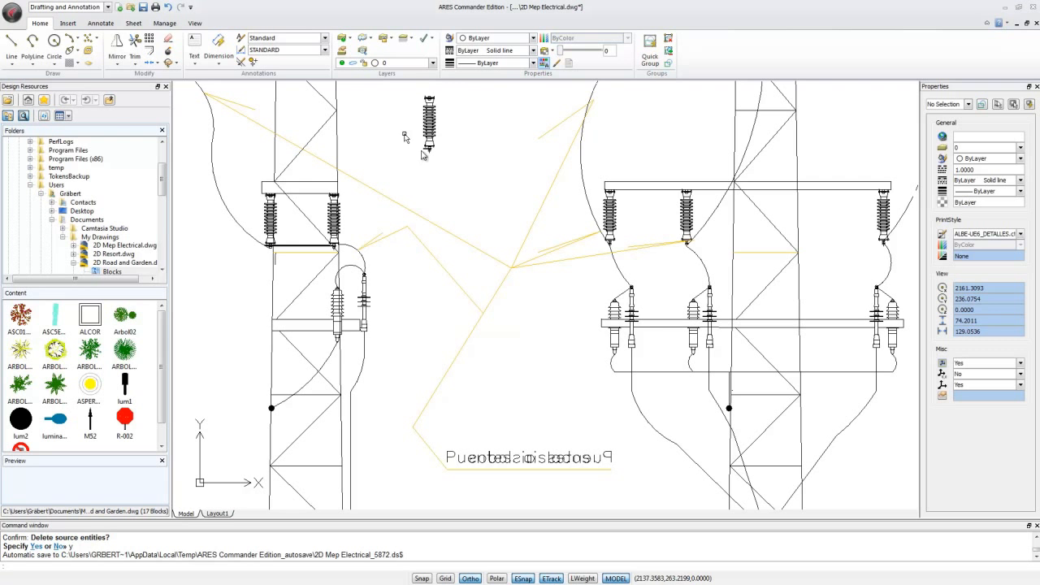
middle_click_drag(534, 450, 495, 205)
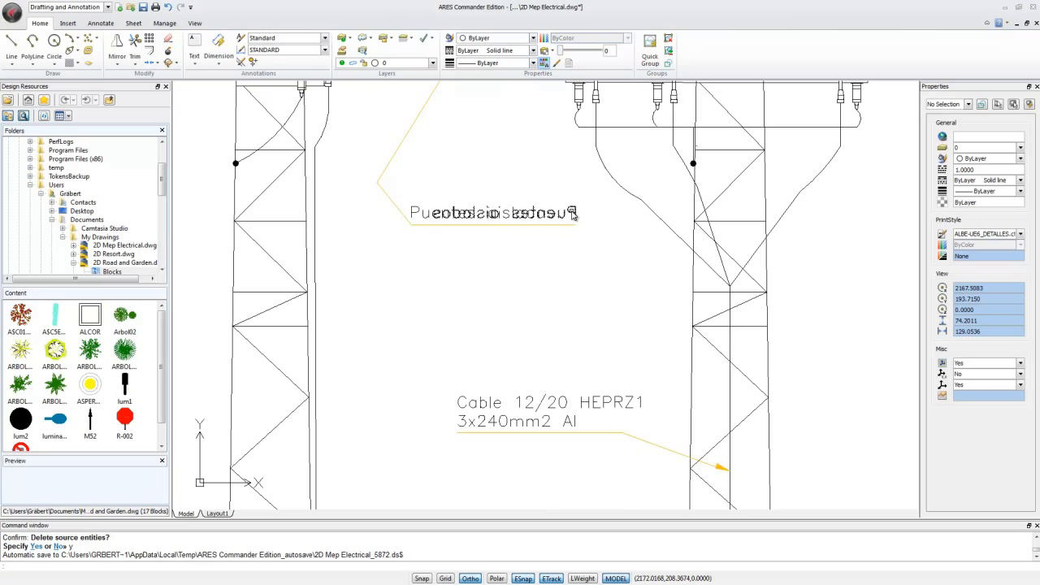
key("Delete")
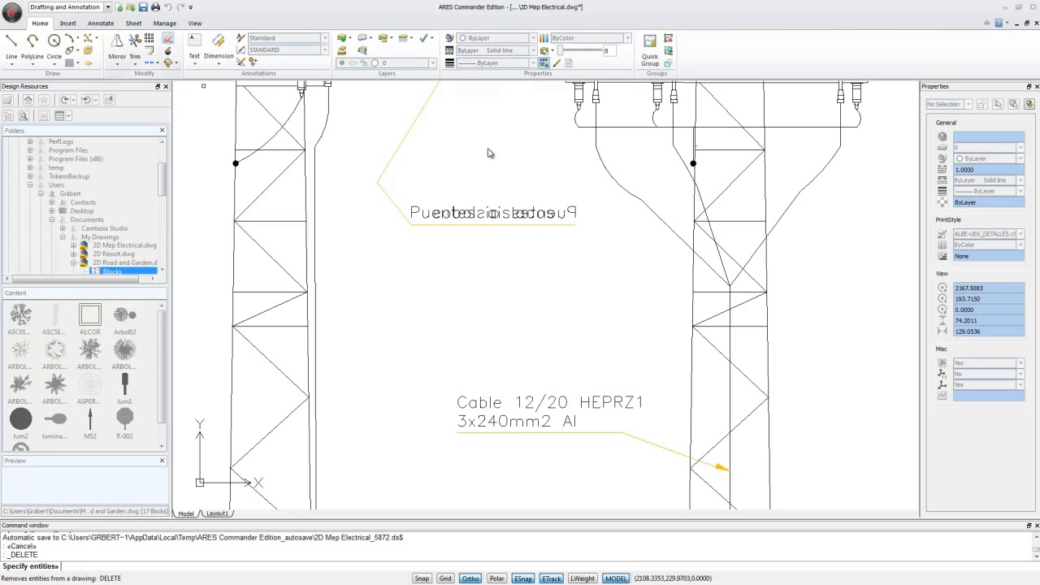
left_click(573, 214)
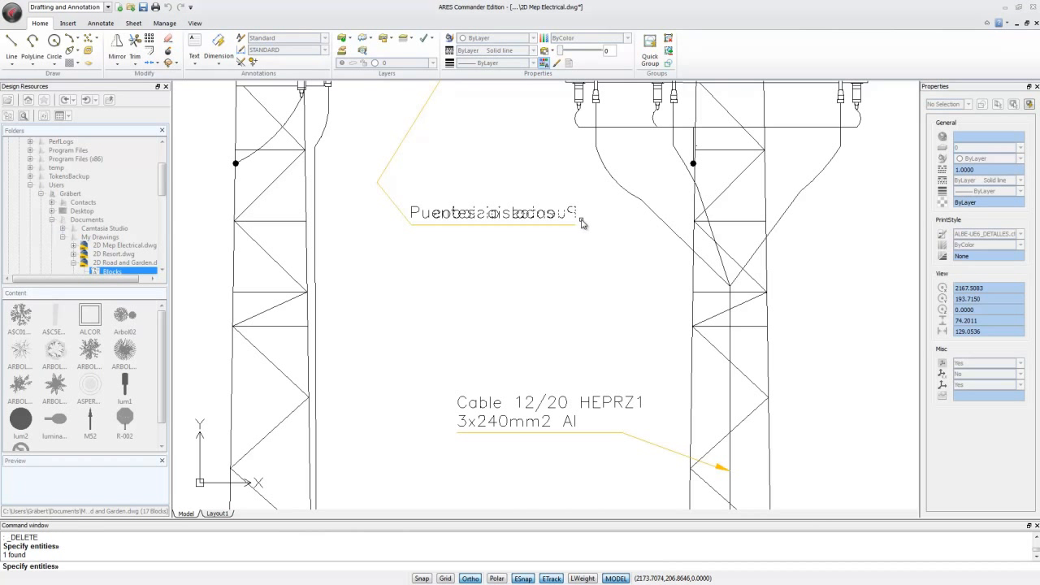
key("Escape")
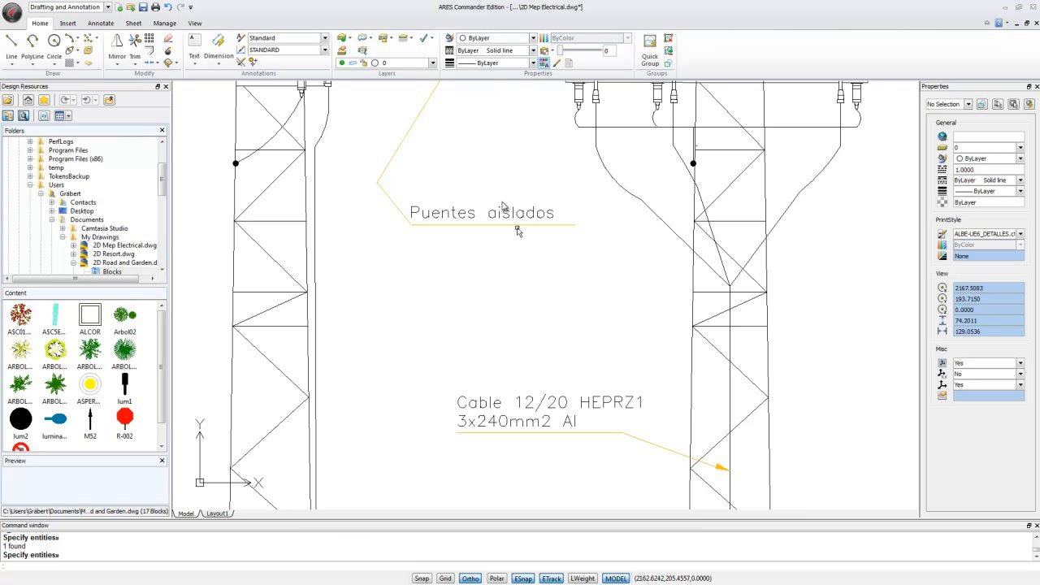
Step: Move the "Puentes aislados" text slightly to the right so it sits centred over its leader line
left_click(120, 62)
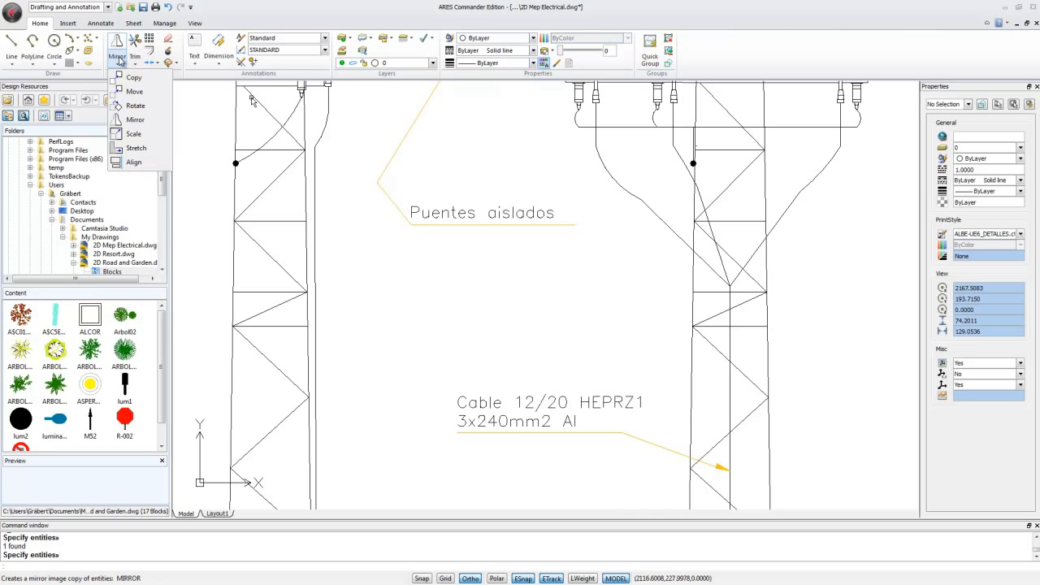
left_click(134, 91)
key("Return")
left_click(505, 178)
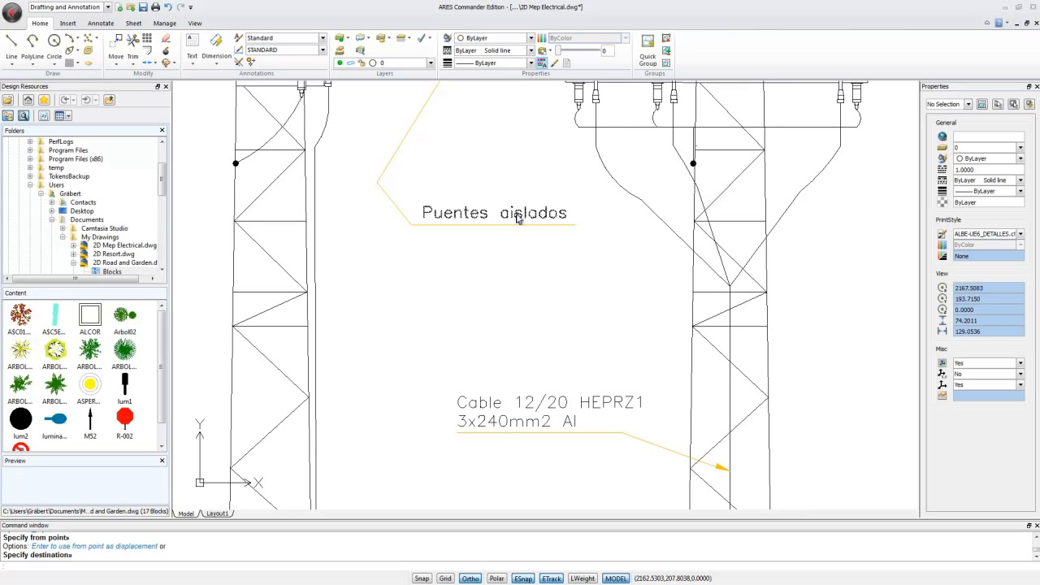
Step: Edit the mirrored tower group to add the copied insulator between the towers and the "Puentes aislados" text
scroll(517, 215, "down", 3)
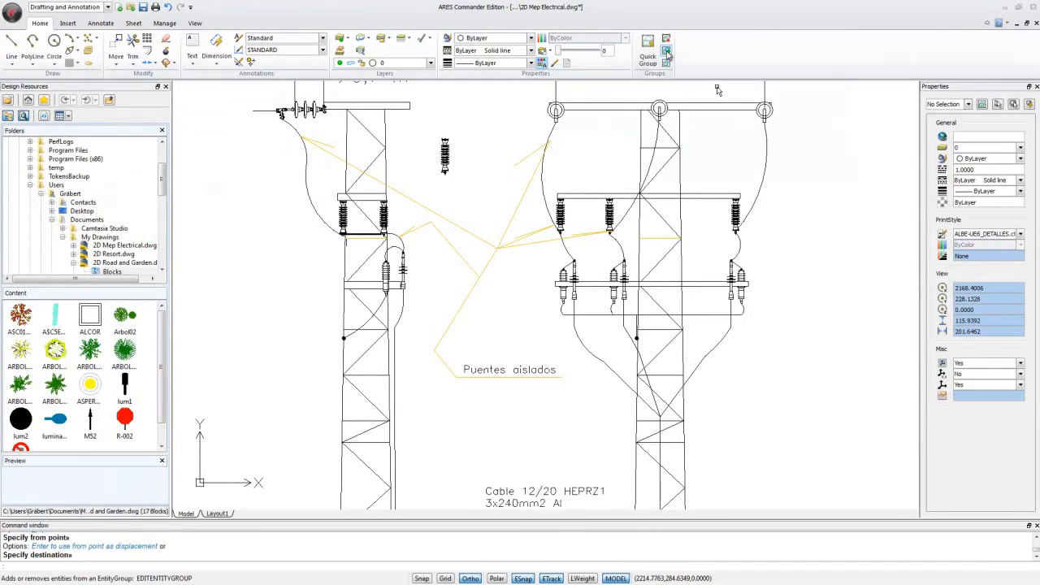
left_click(666, 53)
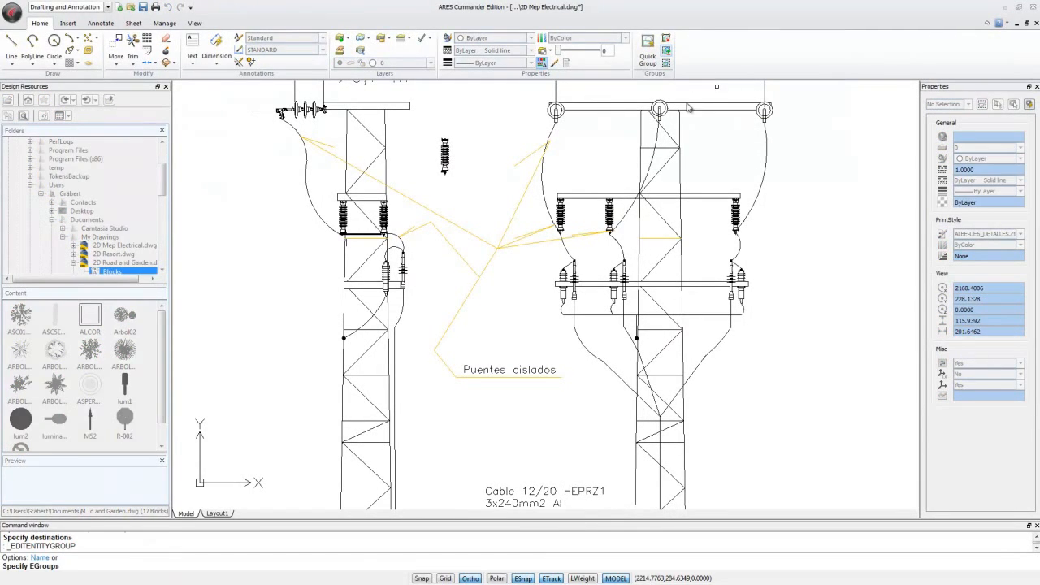
left_click(563, 213)
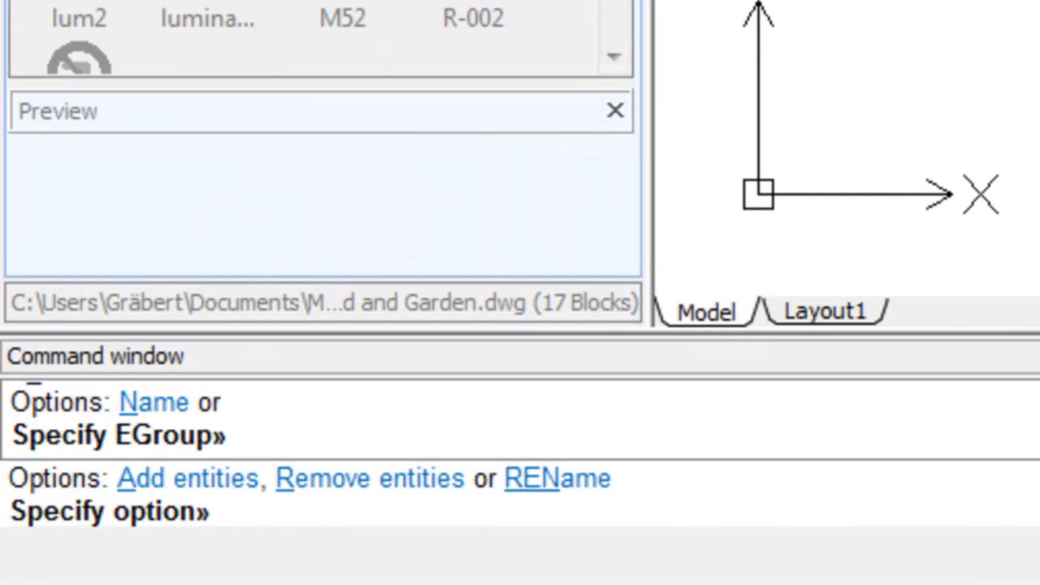
type("a")
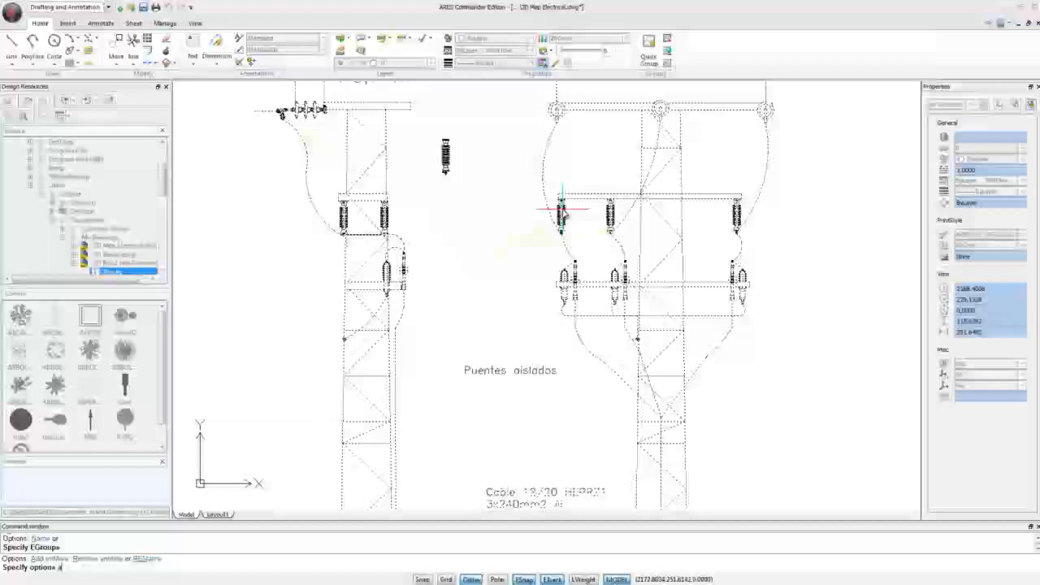
key("Return")
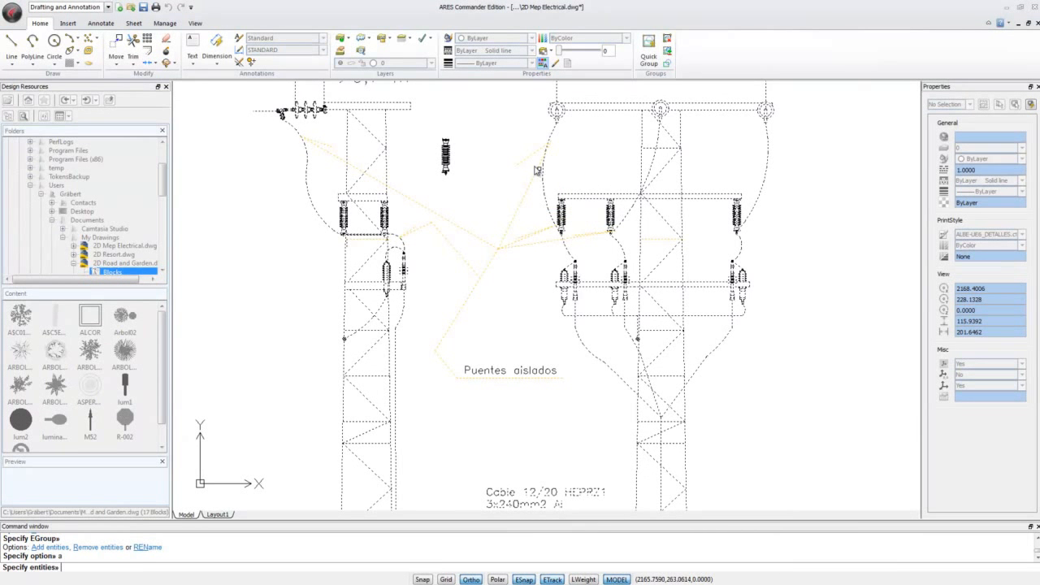
left_click_drag(437, 125, 465, 193)
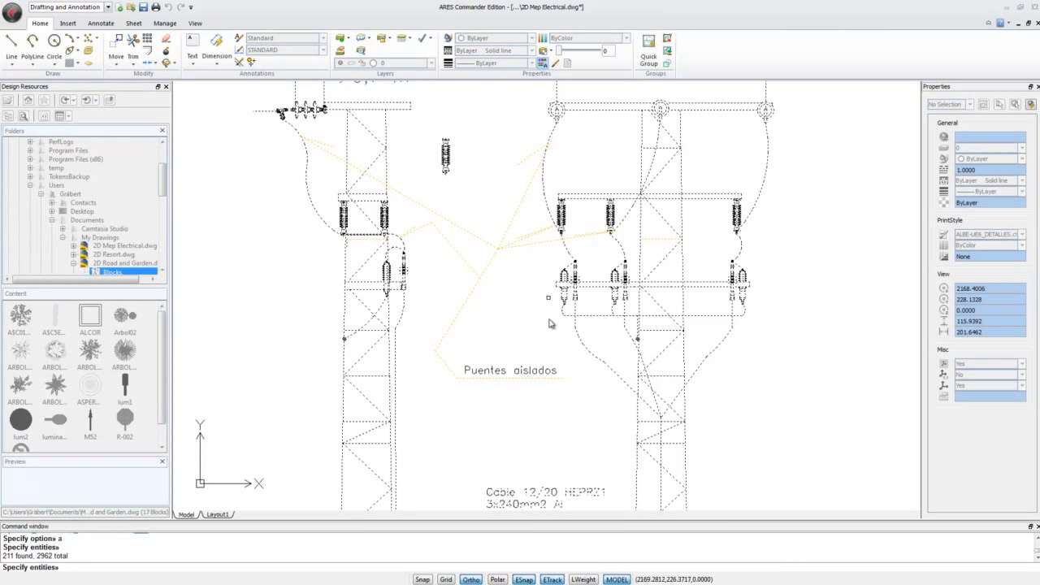
left_click(492, 370)
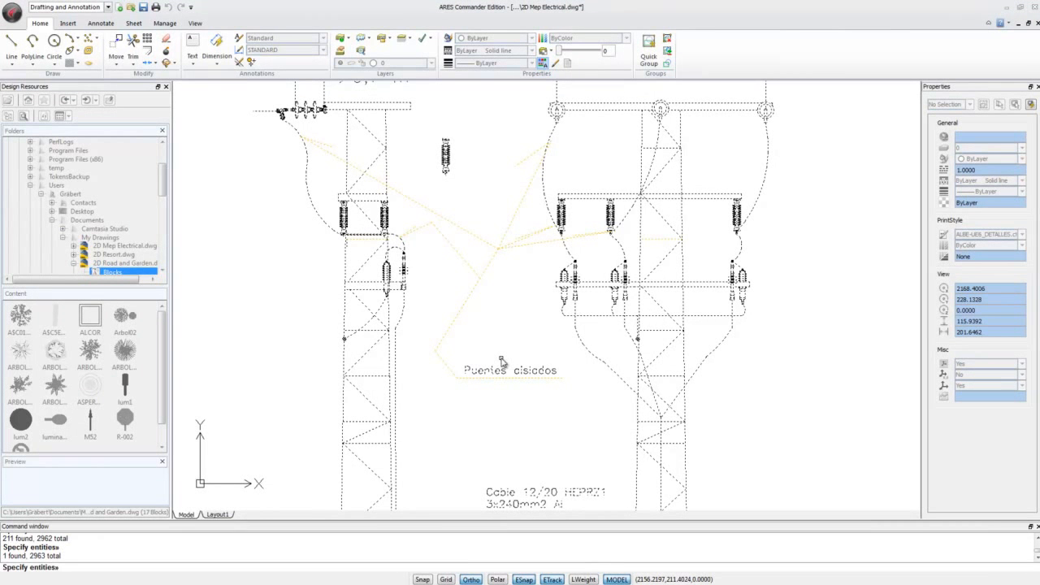
key("Return")
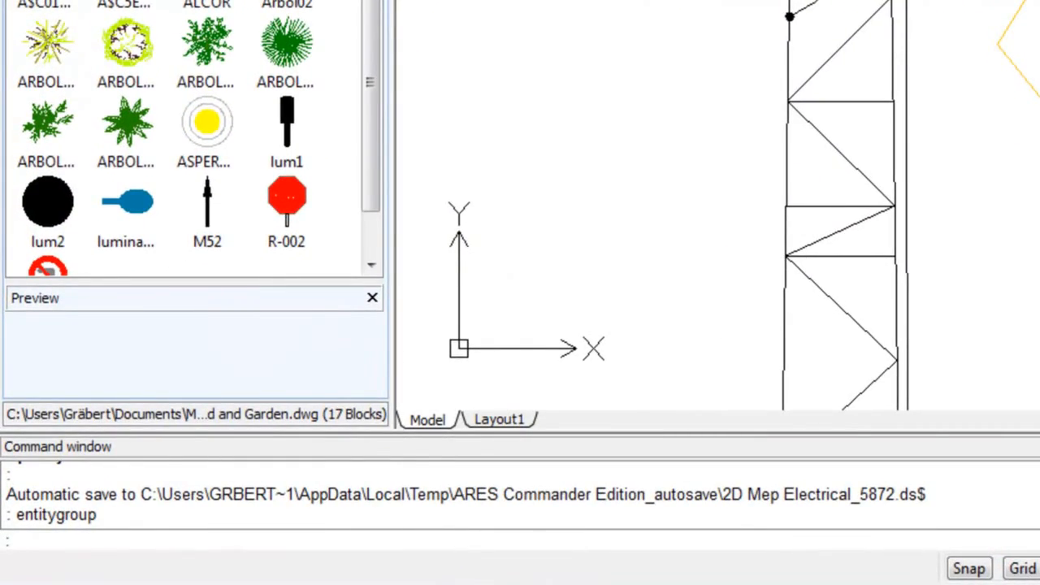
Step: Start a new entity group with the ENTITYGROUP command and specify the whole "CANALIZACION 14ø160 EN ACERA" section drawing as its entities
left_click(1027, 322)
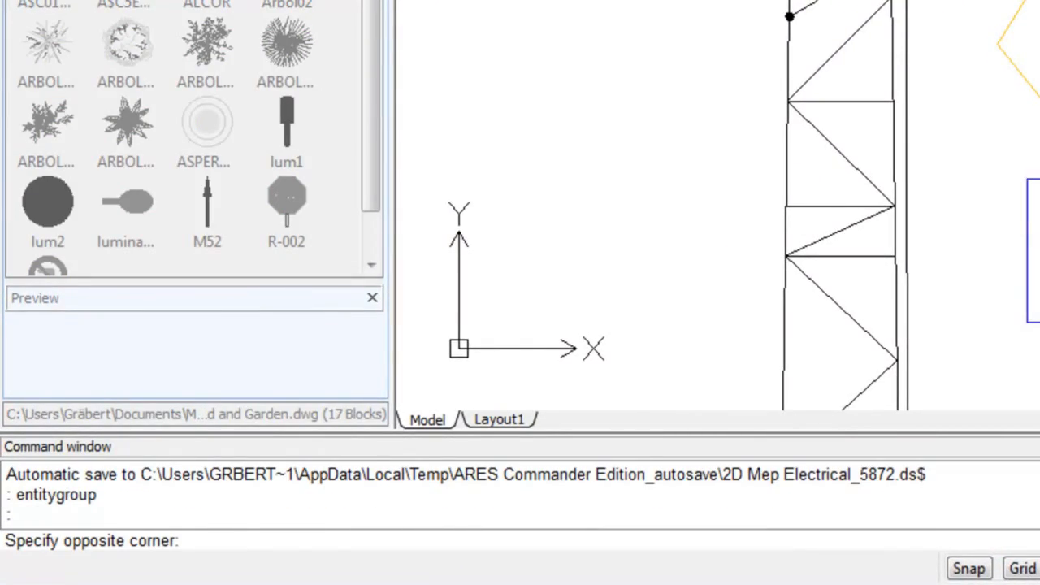
key("Escape")
key("Return")
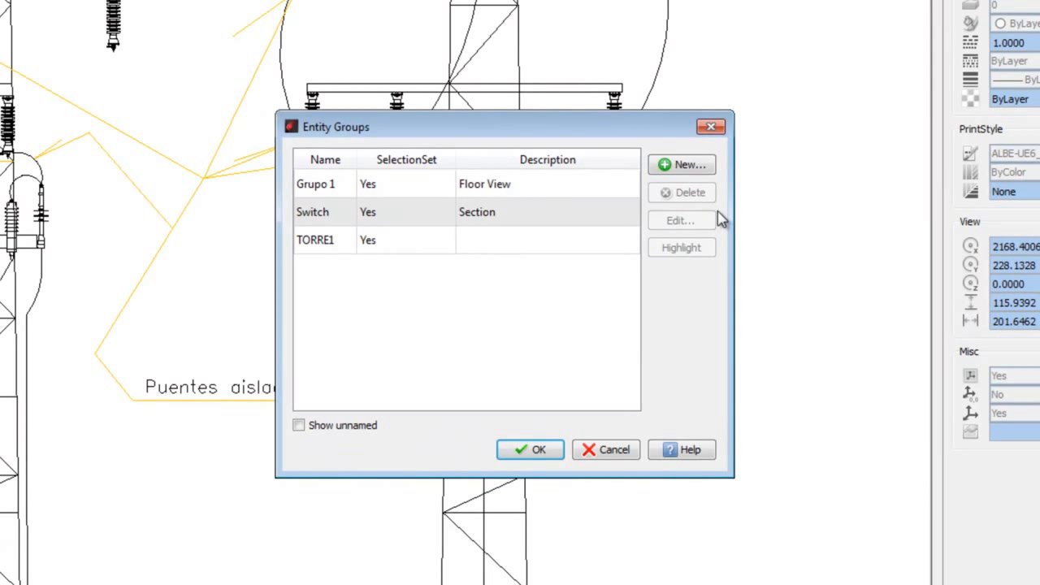
left_click(685, 167)
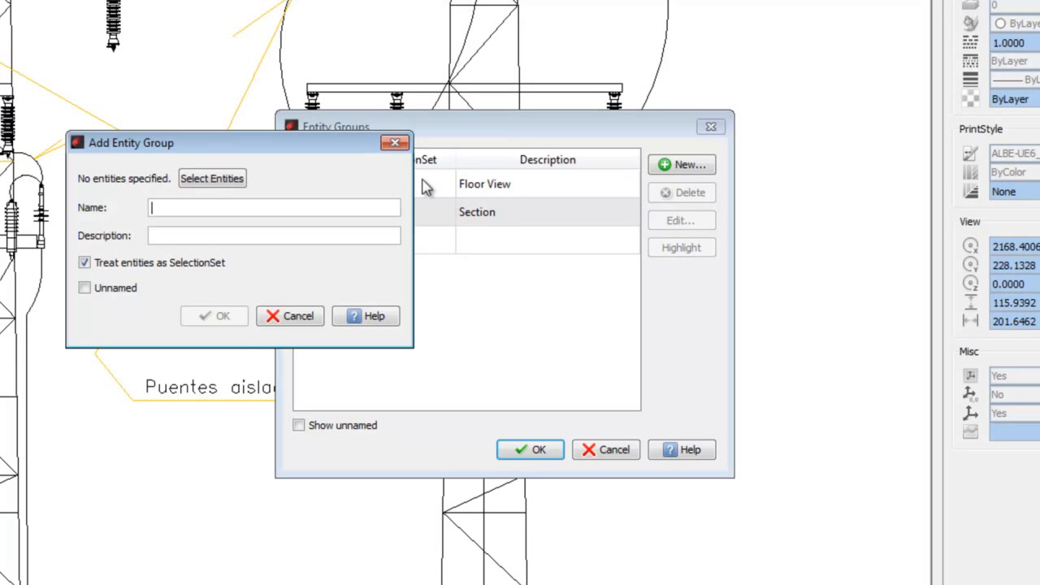
left_click(212, 179)
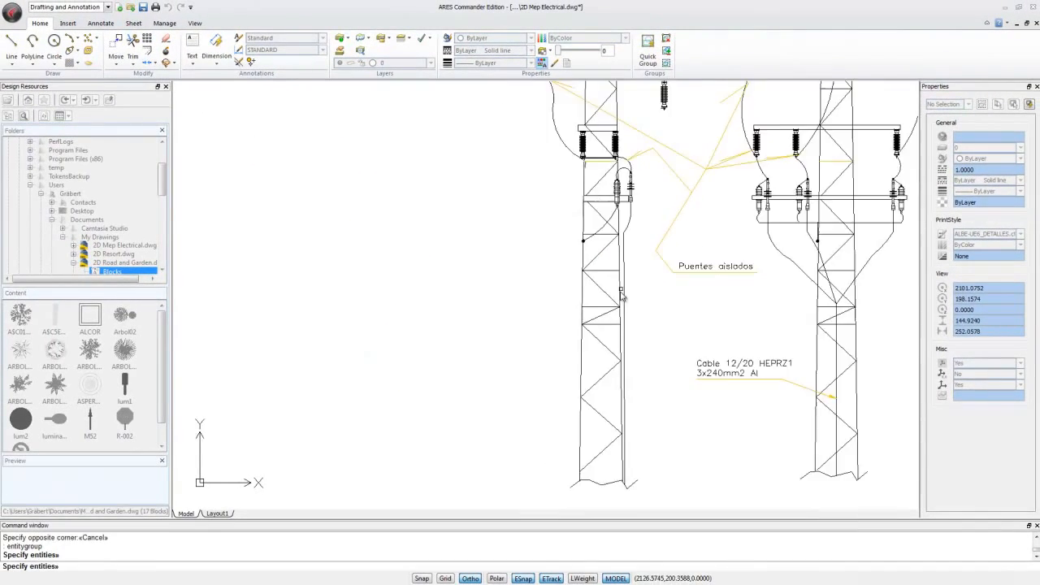
scroll(535, 355, "down", 3)
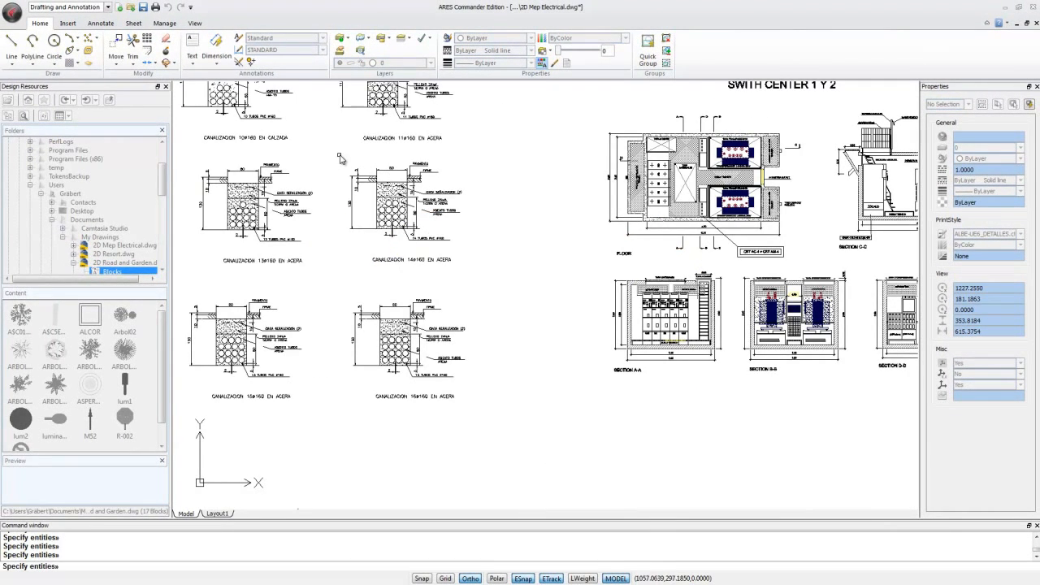
left_click(340, 154)
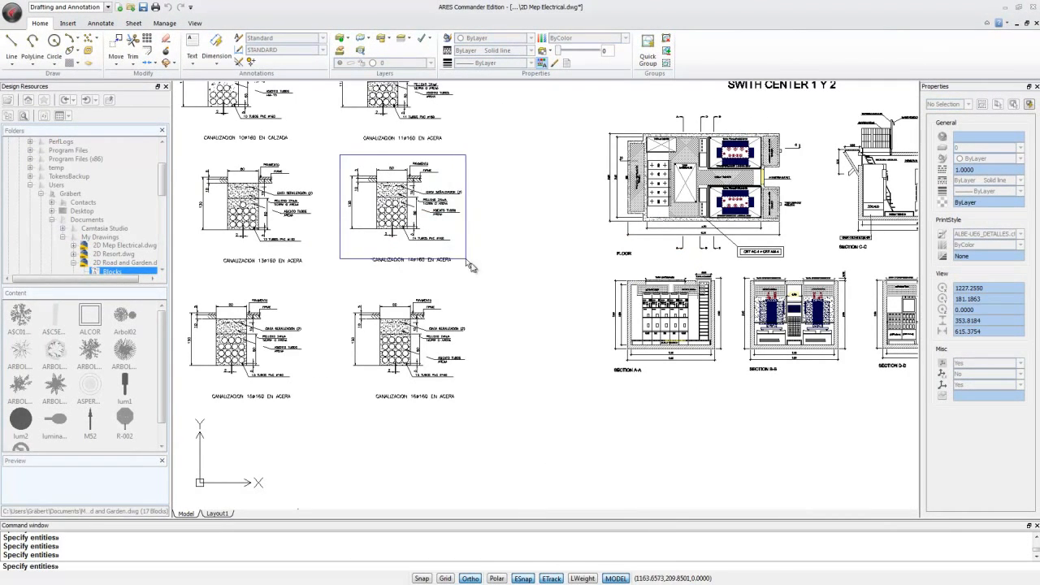
left_click(478, 278)
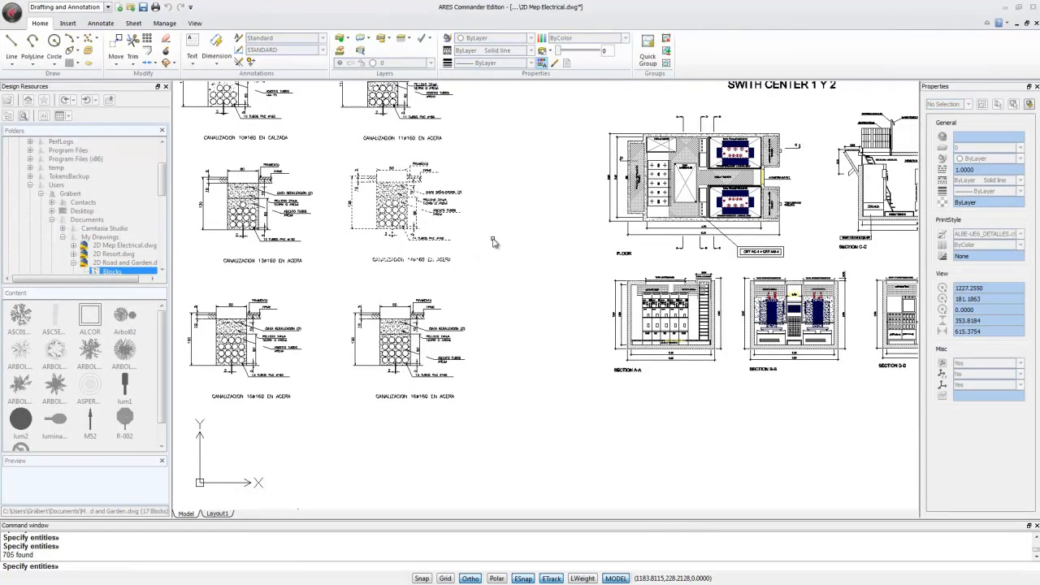
key("Return")
Step: Name the new entity group "Canalización", describe it as "Can 140" and add it to the entity groups list
left_click(489, 266)
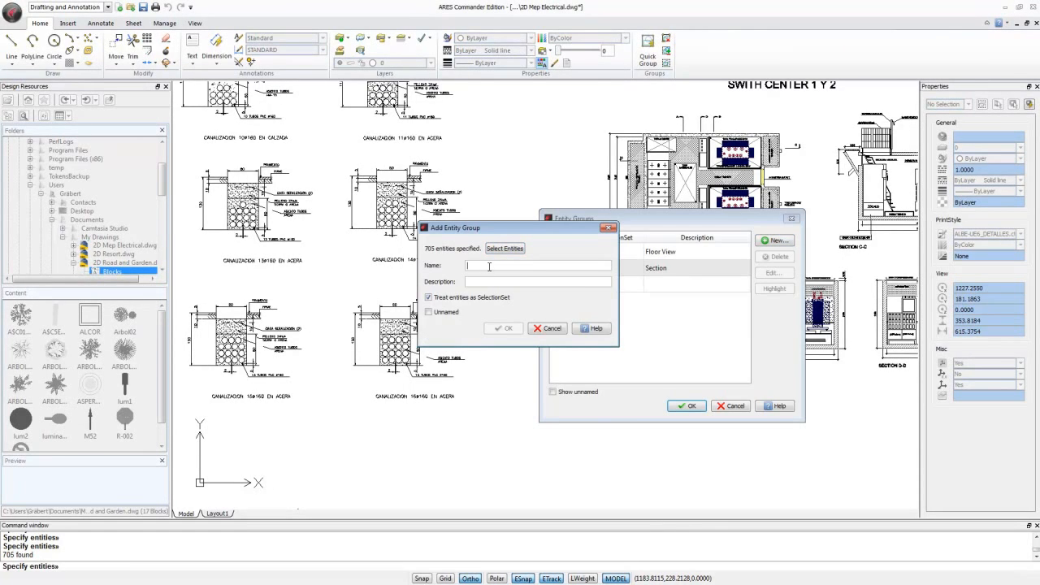
type("Canalización")
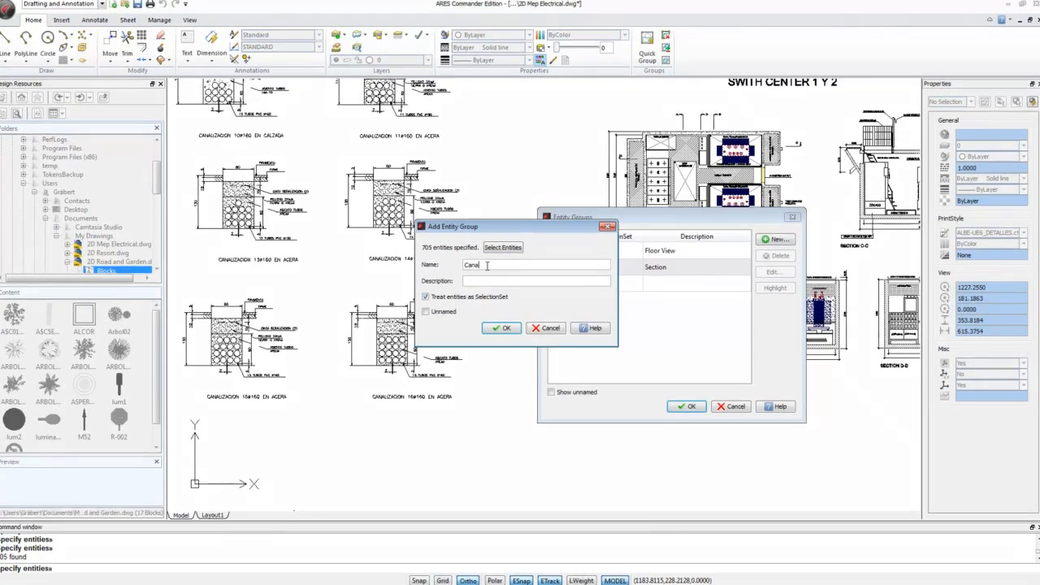
left_click(493, 281)
type("Can 1")
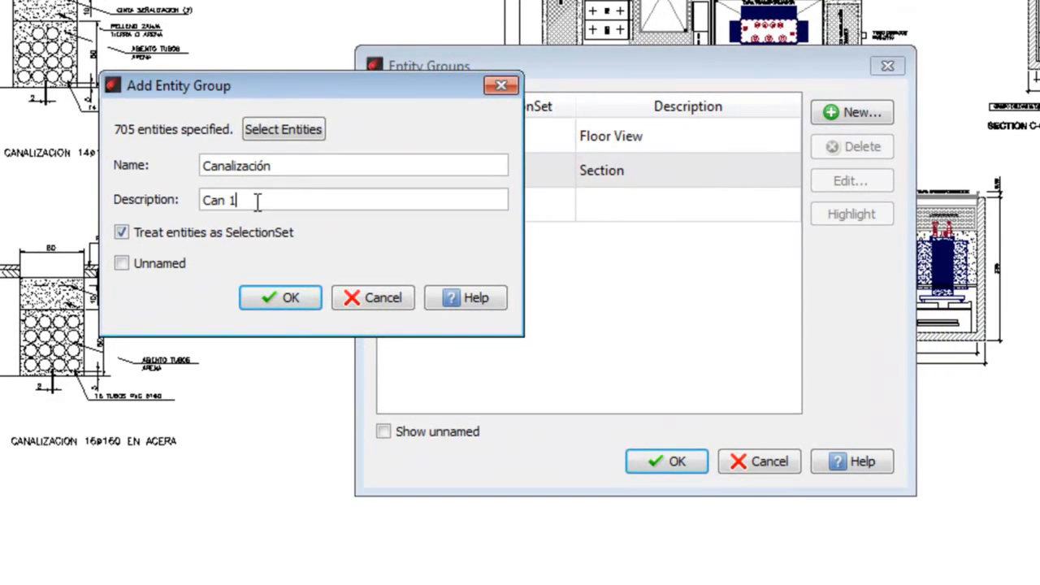
type("40")
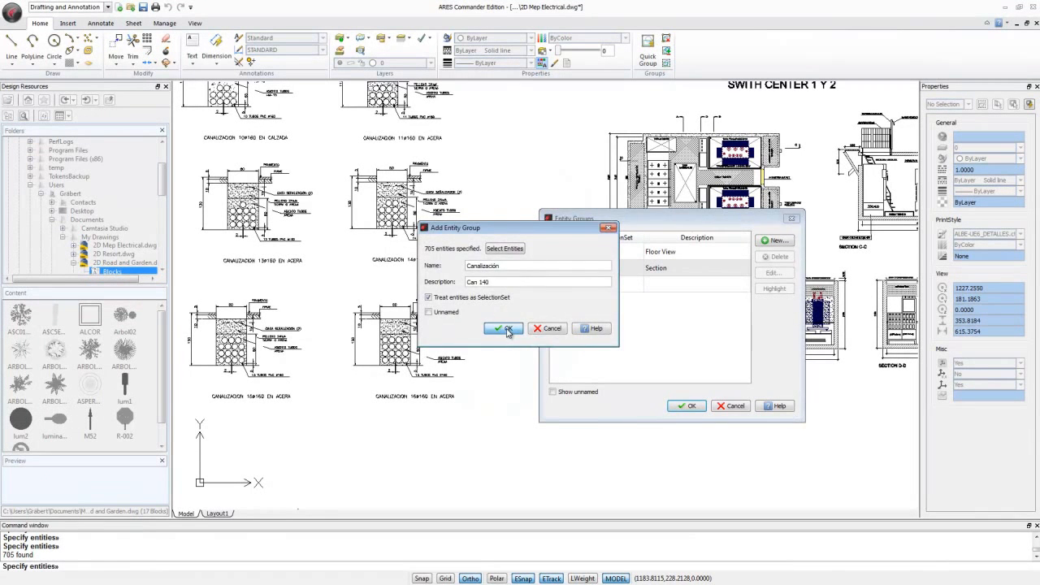
left_click(506, 328)
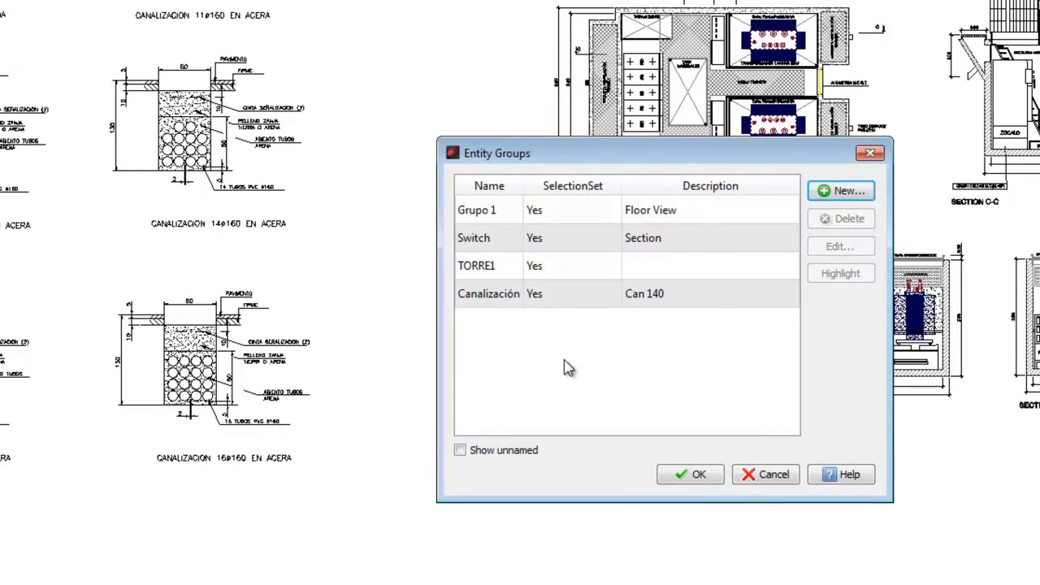
Step: Show the unnamed groups in the list and inspect the edit settings of group *A25 without changing them
left_click(496, 455)
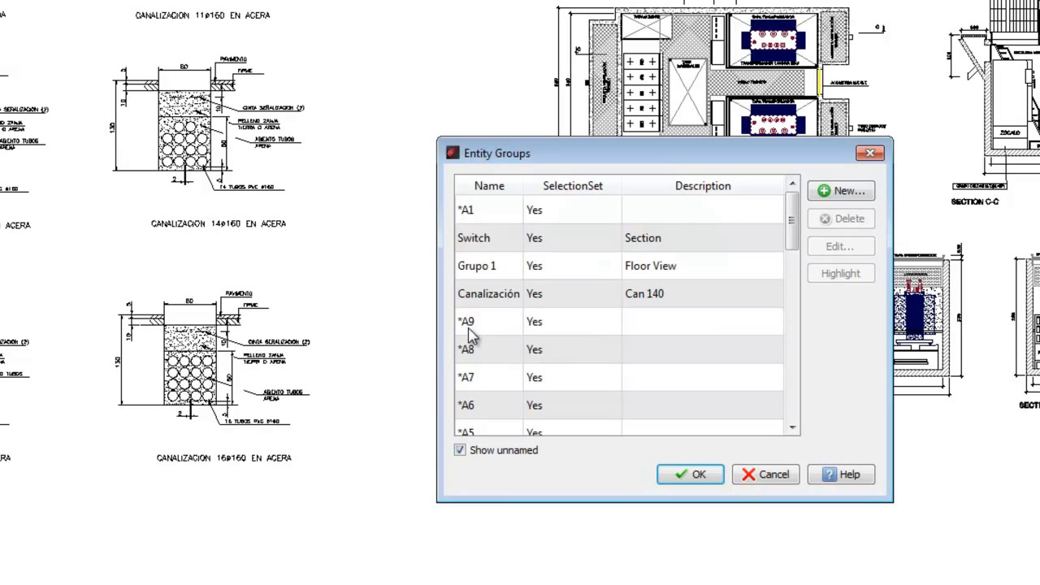
left_click_drag(793, 223, 800, 329)
left_click(481, 299)
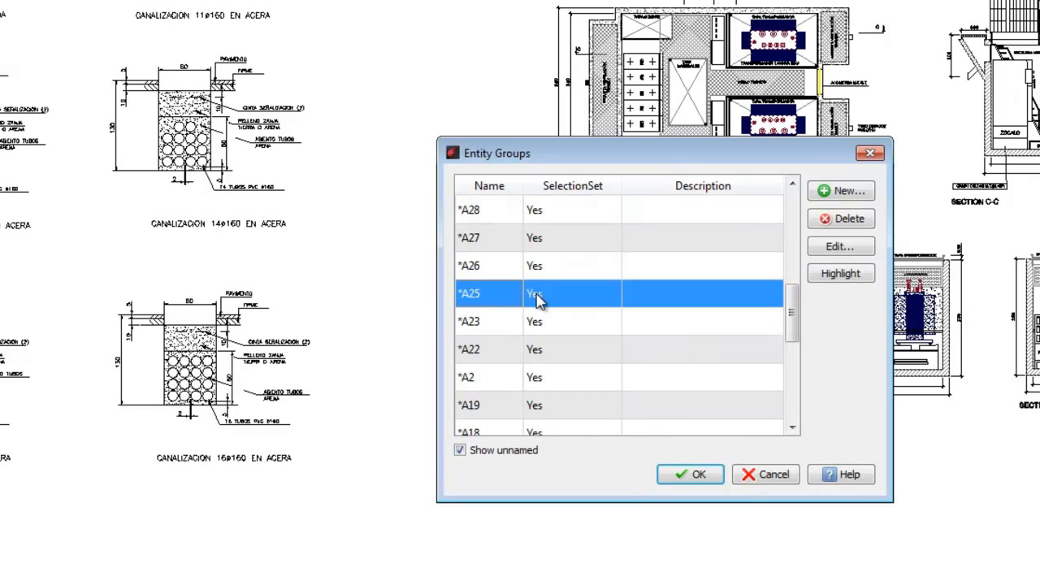
left_click(841, 249)
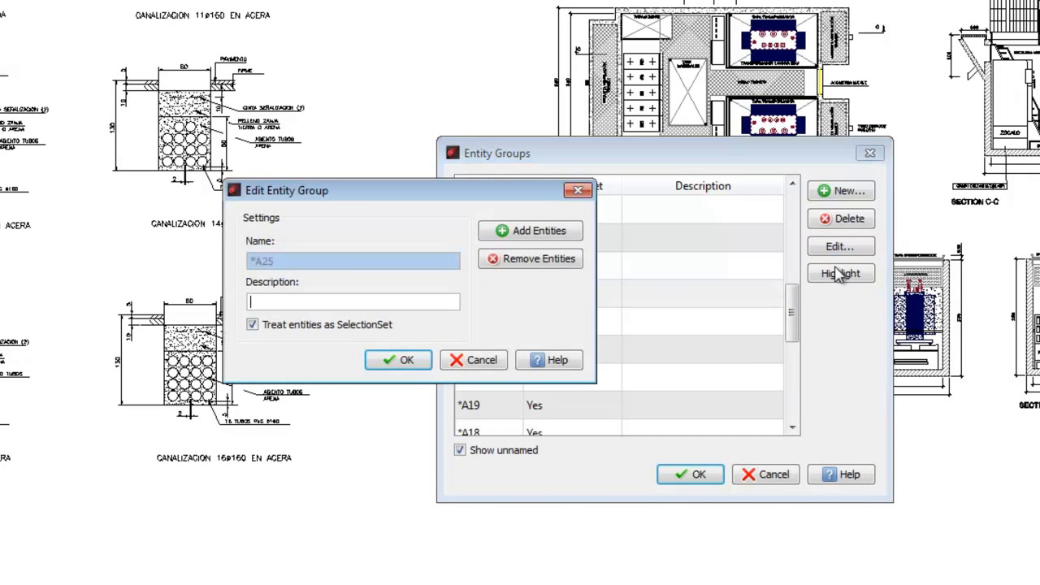
left_click(480, 360)
Step: Highlight the entities of the "Canalización" group in the drawing and return to the groups list
scroll(789, 279, "up", 4)
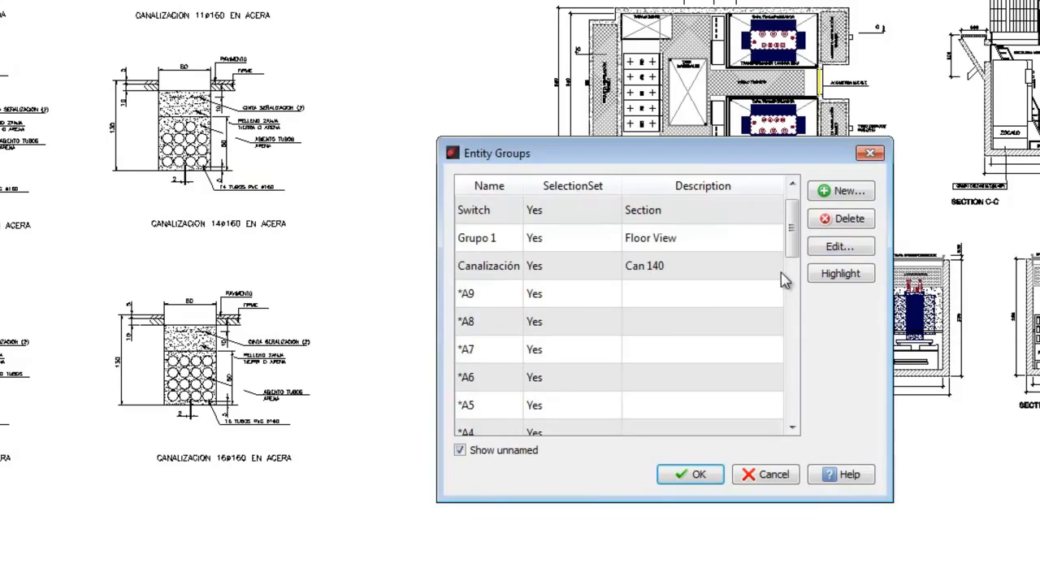
left_click(502, 272)
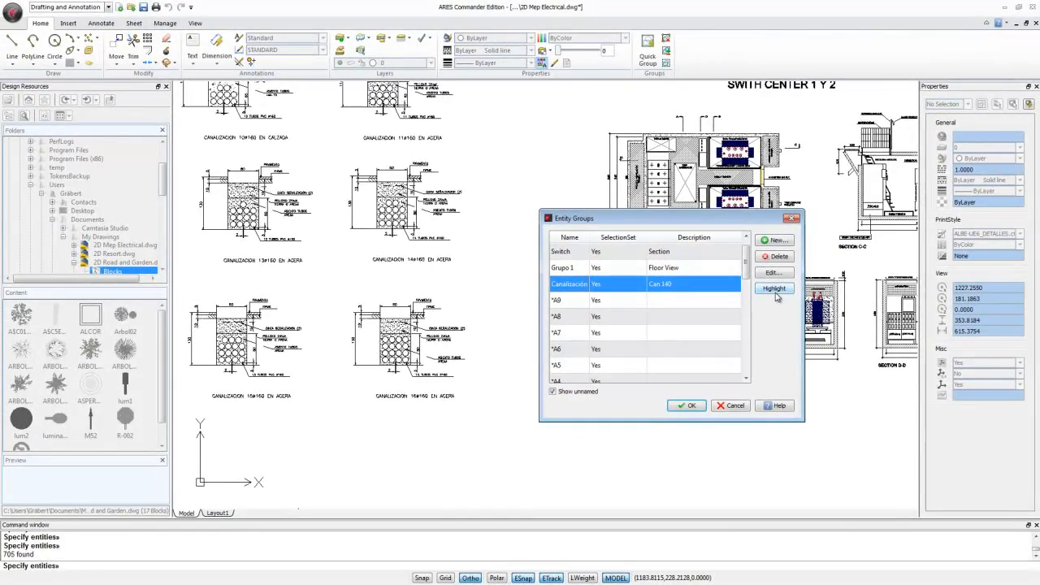
left_click(774, 291)
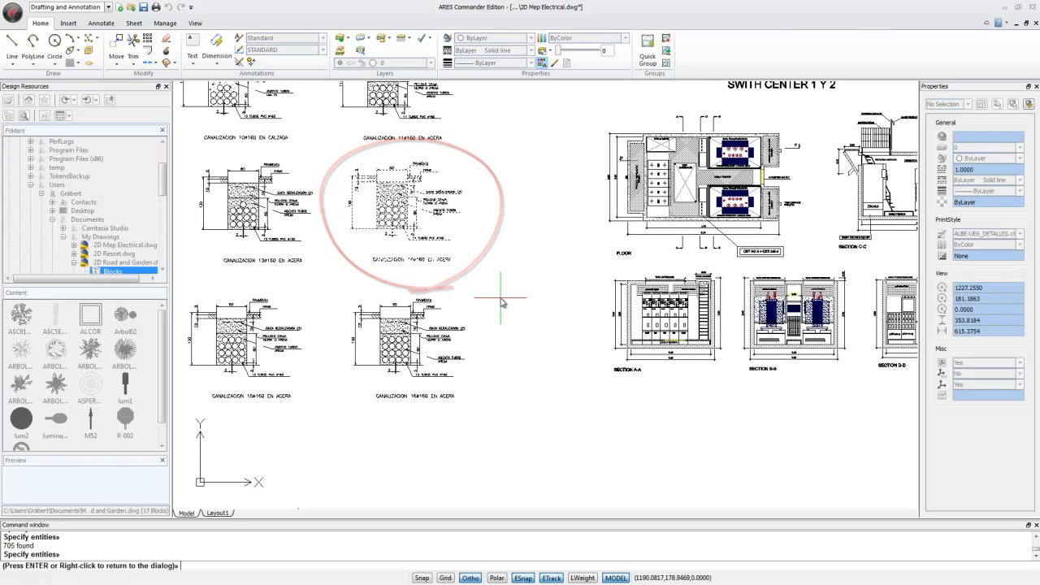
key("Escape")
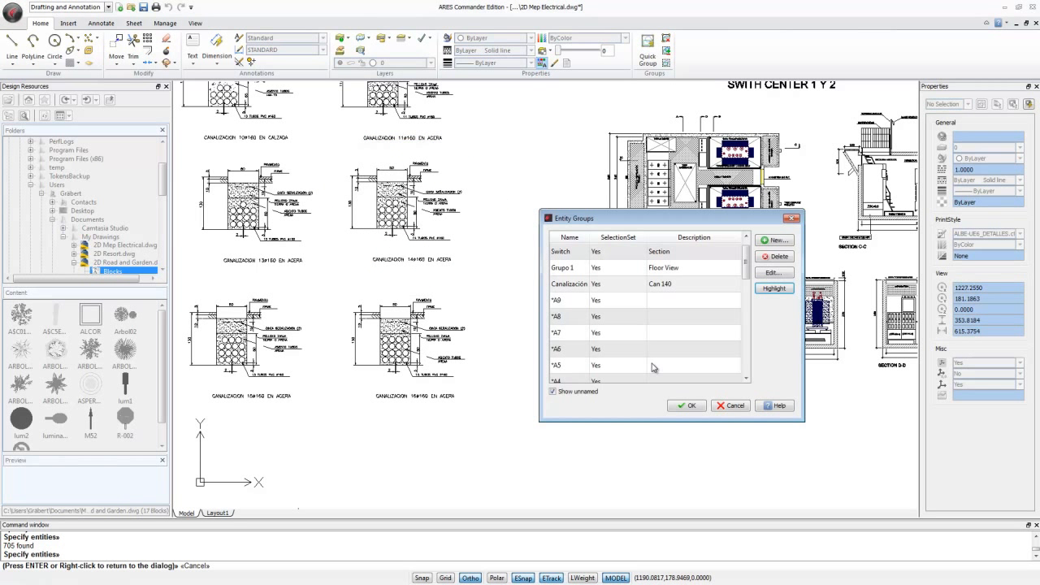
Step: Look through the unnamed groups, including *A4 and *A29, and close the entity groups list without saving
left_click(574, 349)
scroll(574, 354, "down", 1)
left_click(571, 335)
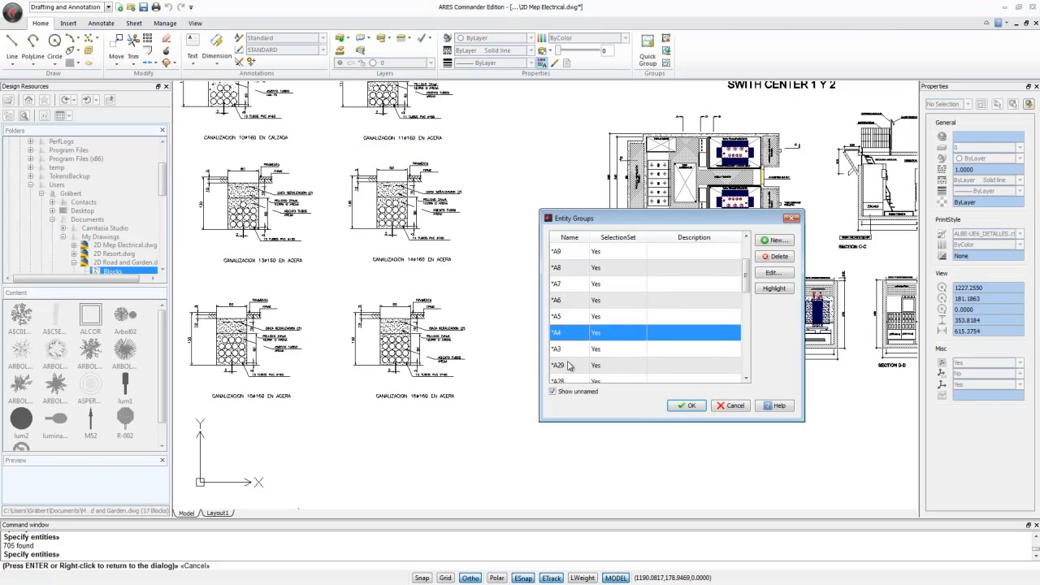
left_click(569, 366)
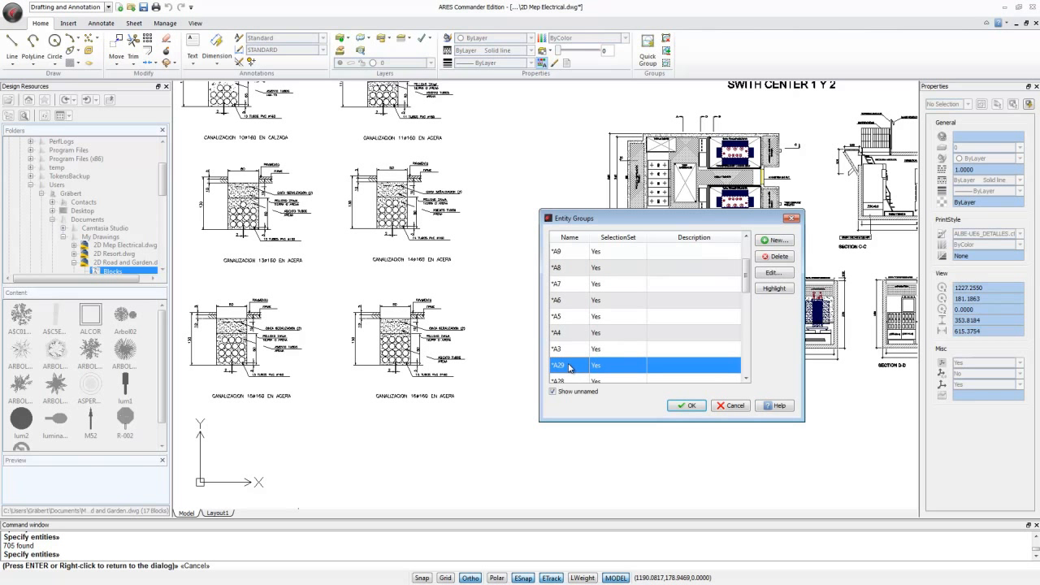
left_click(734, 407)
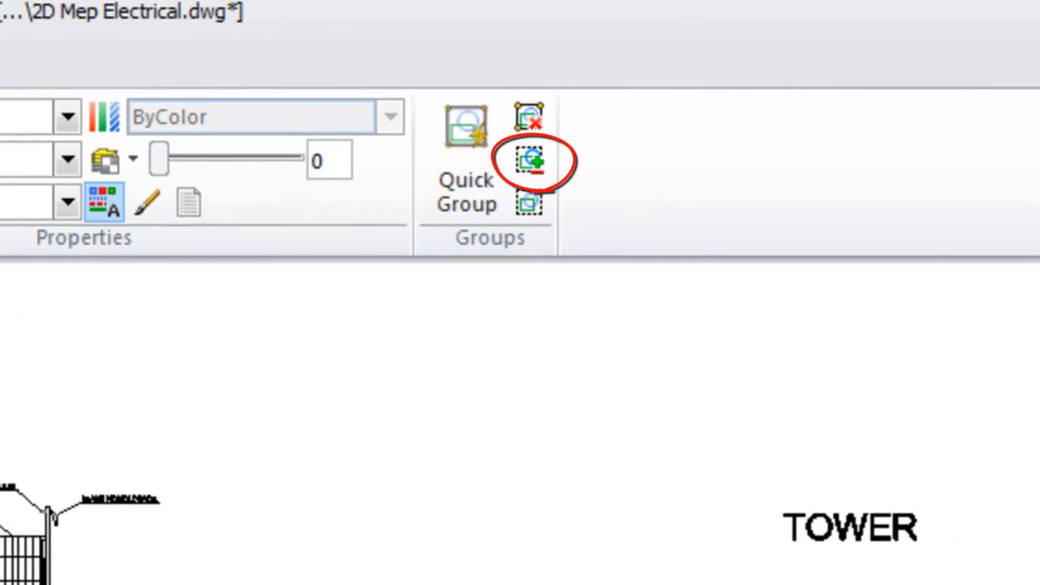
Step: Rename the mirrored tower group to "Tower" by editing the entity group
left_click(536, 163)
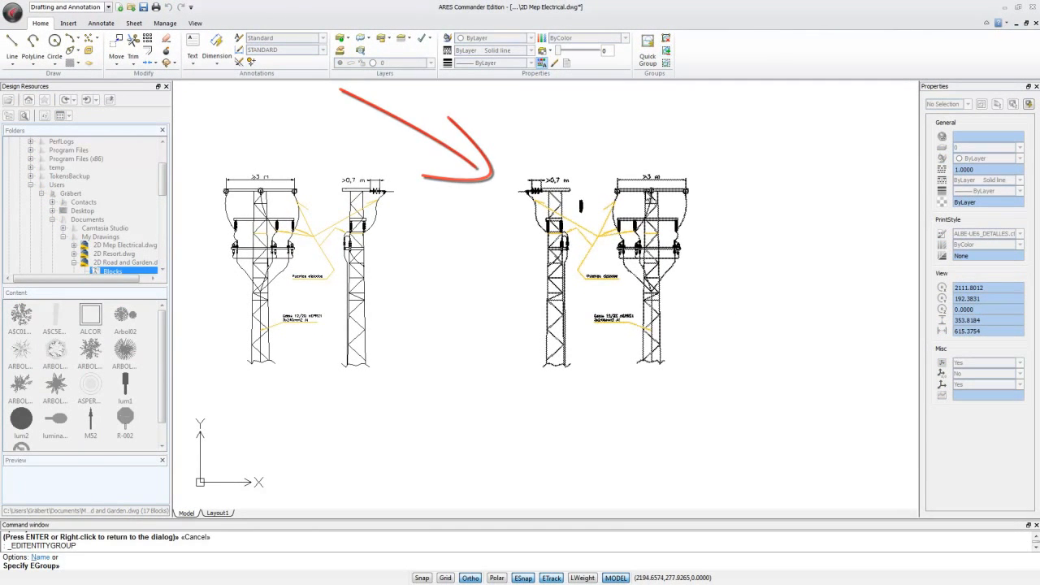
left_click(650, 197)
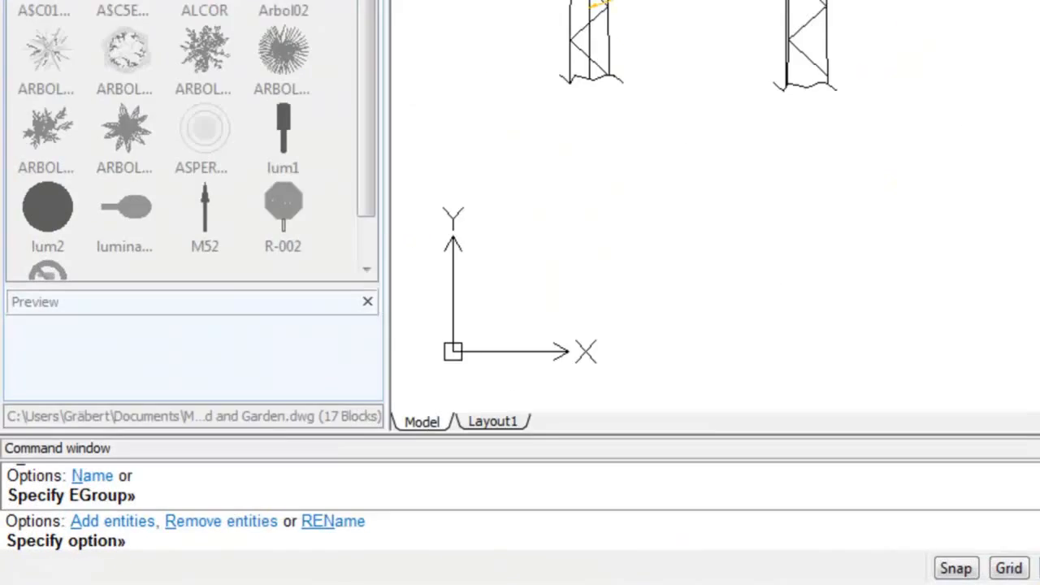
type("ren")
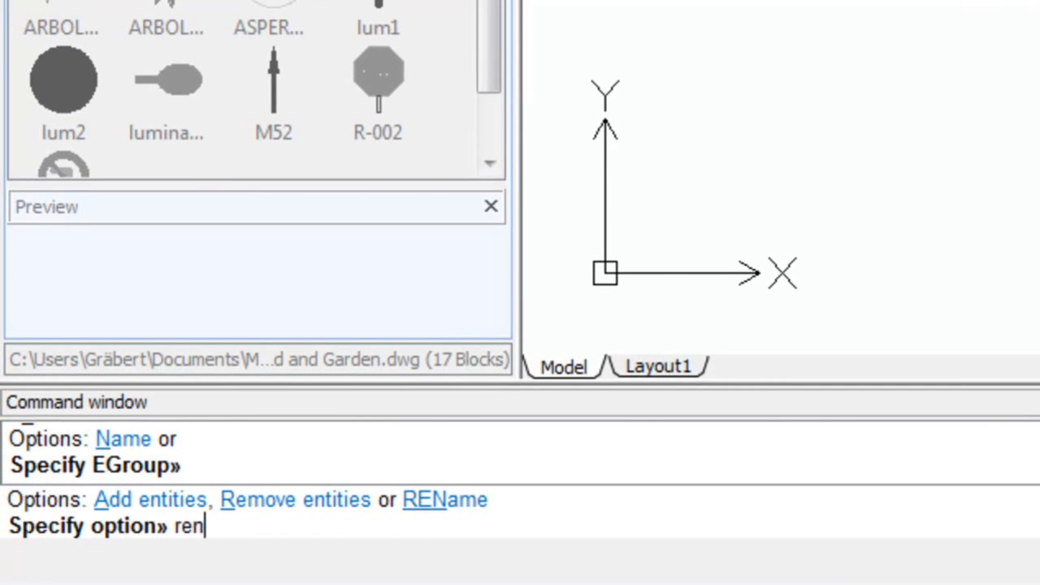
key("Return")
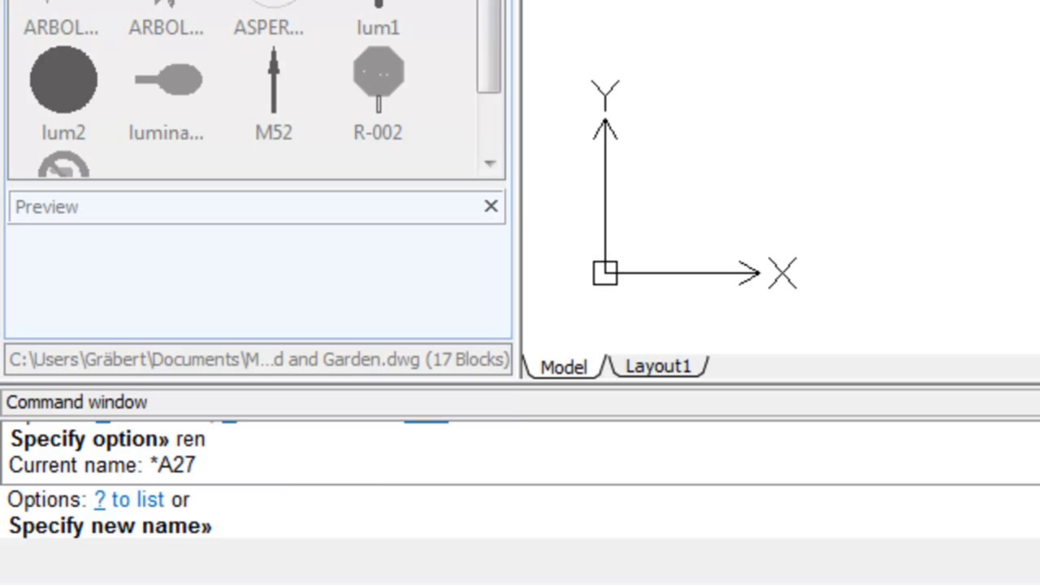
type("Tower")
key("Return")
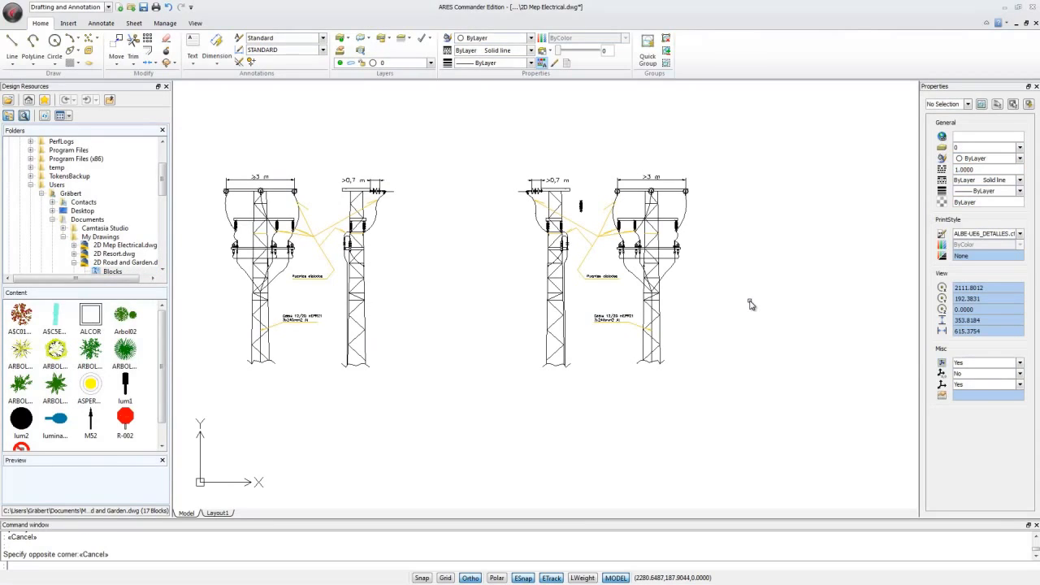
Step: Open the entity groups list with the ENTITYGROUP command and look for the renamed mirrored tower group
type("entitygroup")
key("Return")
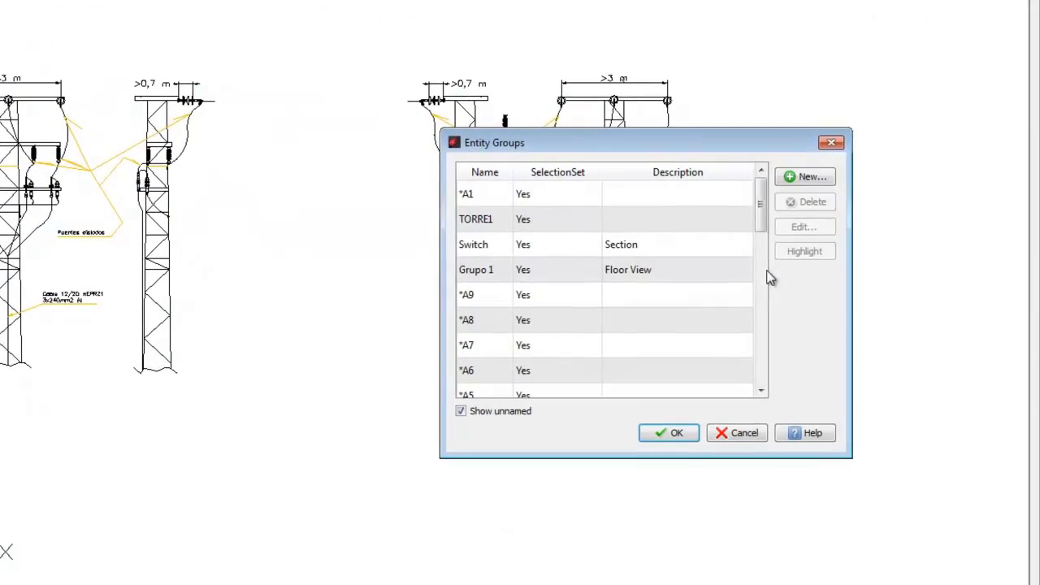
scroll(770, 277, "down", 5)
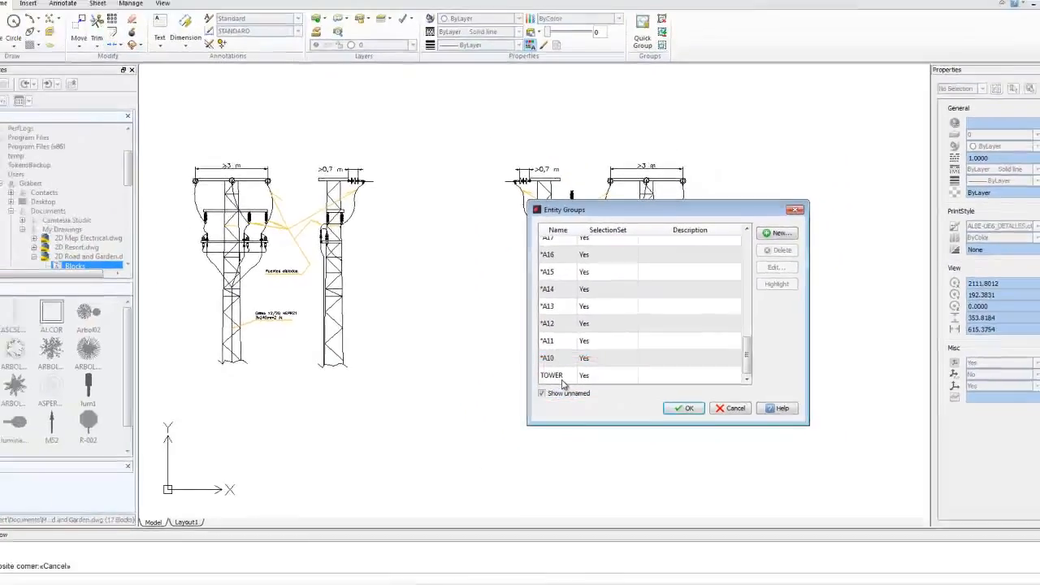
double_click(475, 385)
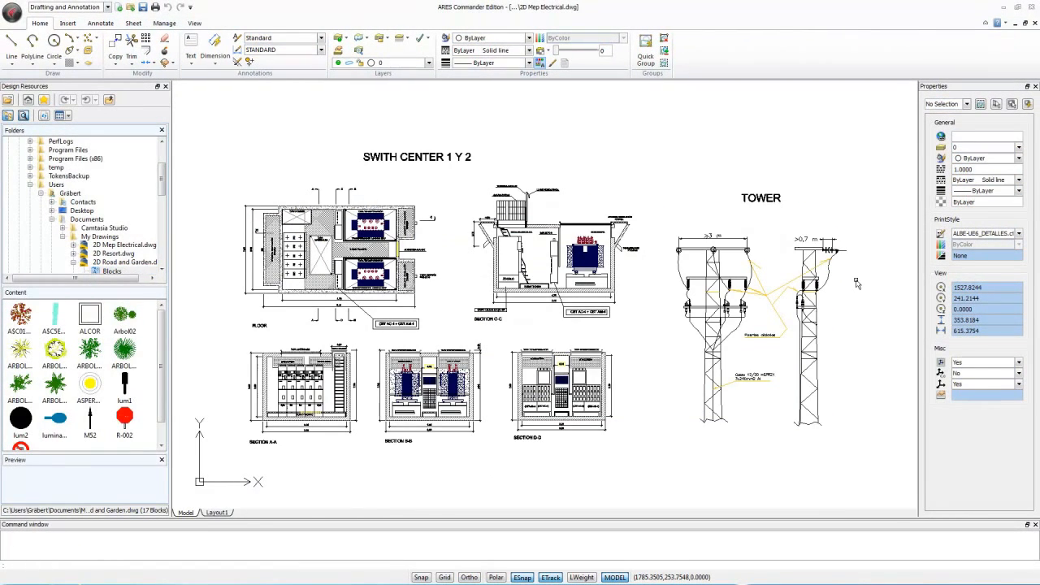